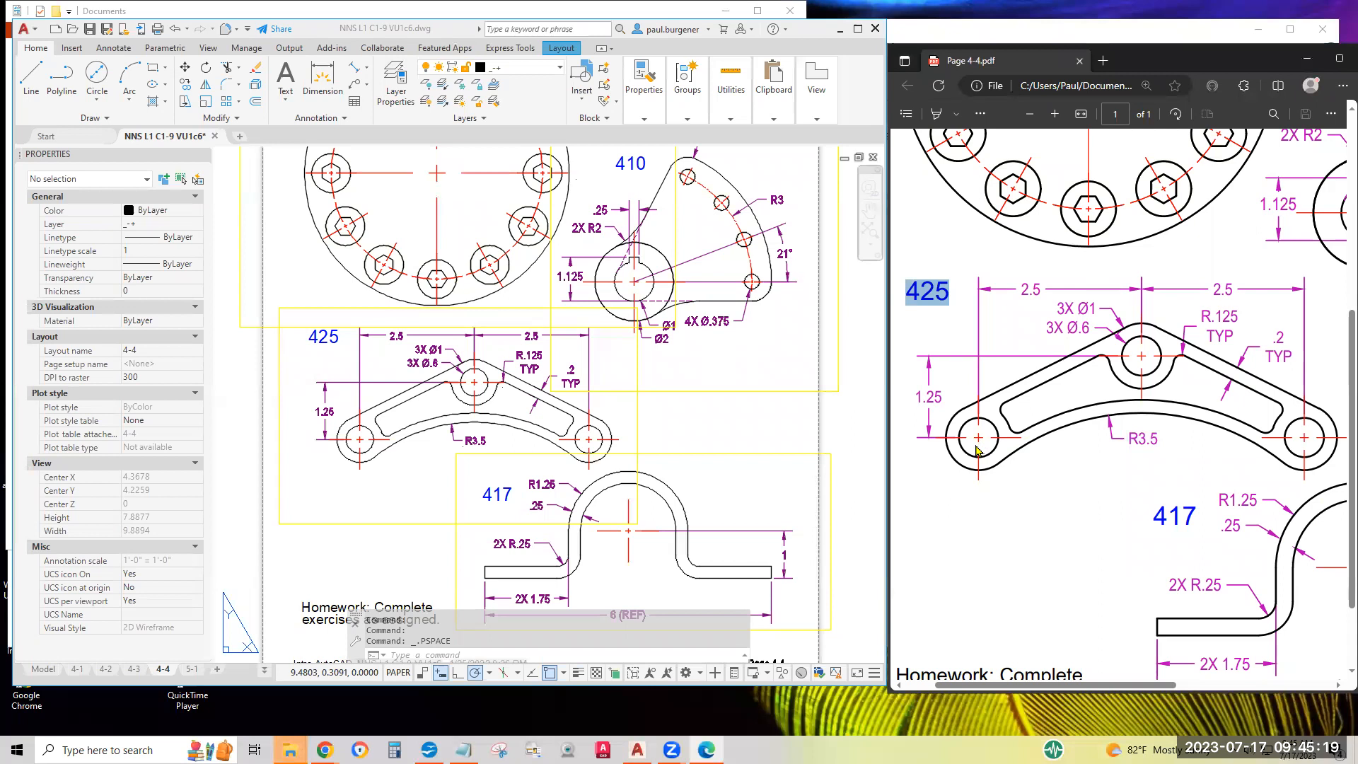
- Highlight the 3X Ø1 and 3X Ø.6 diameter callouts of exercise 425 in the Page 4-4 PDF
click(1056, 304)
drag(1055, 304, 1103, 307)
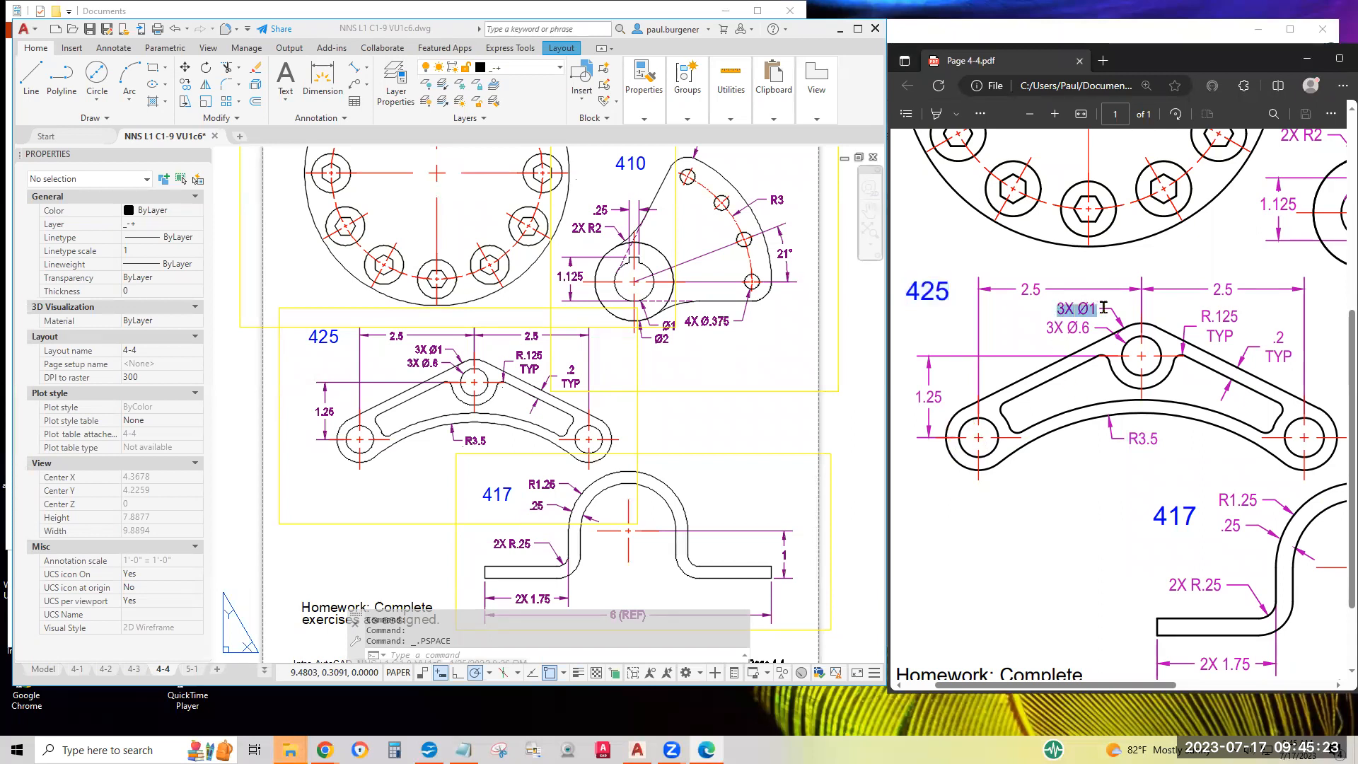
drag(1044, 324, 1101, 326)
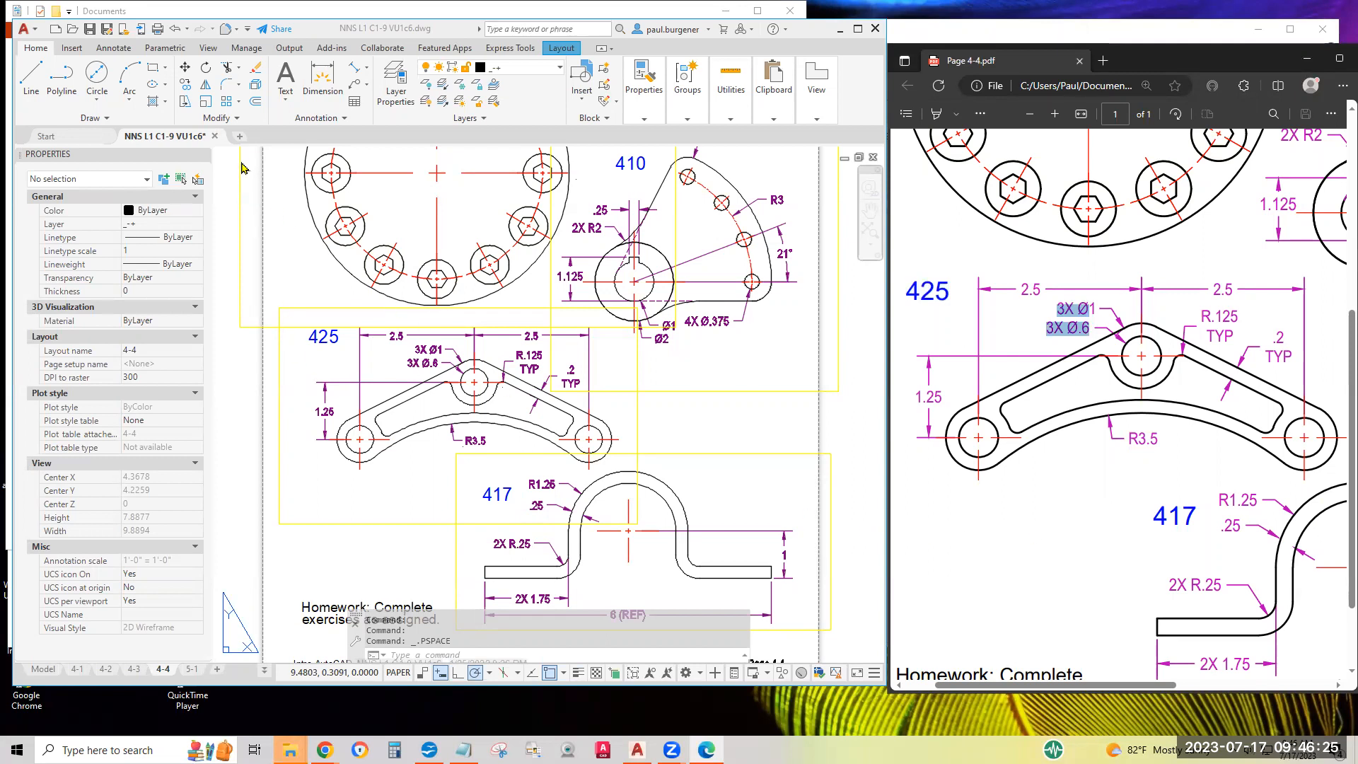
- Create a new AutoCAD drawing with the grid off and the display of annotative objects at all scales turned off
click(240, 136)
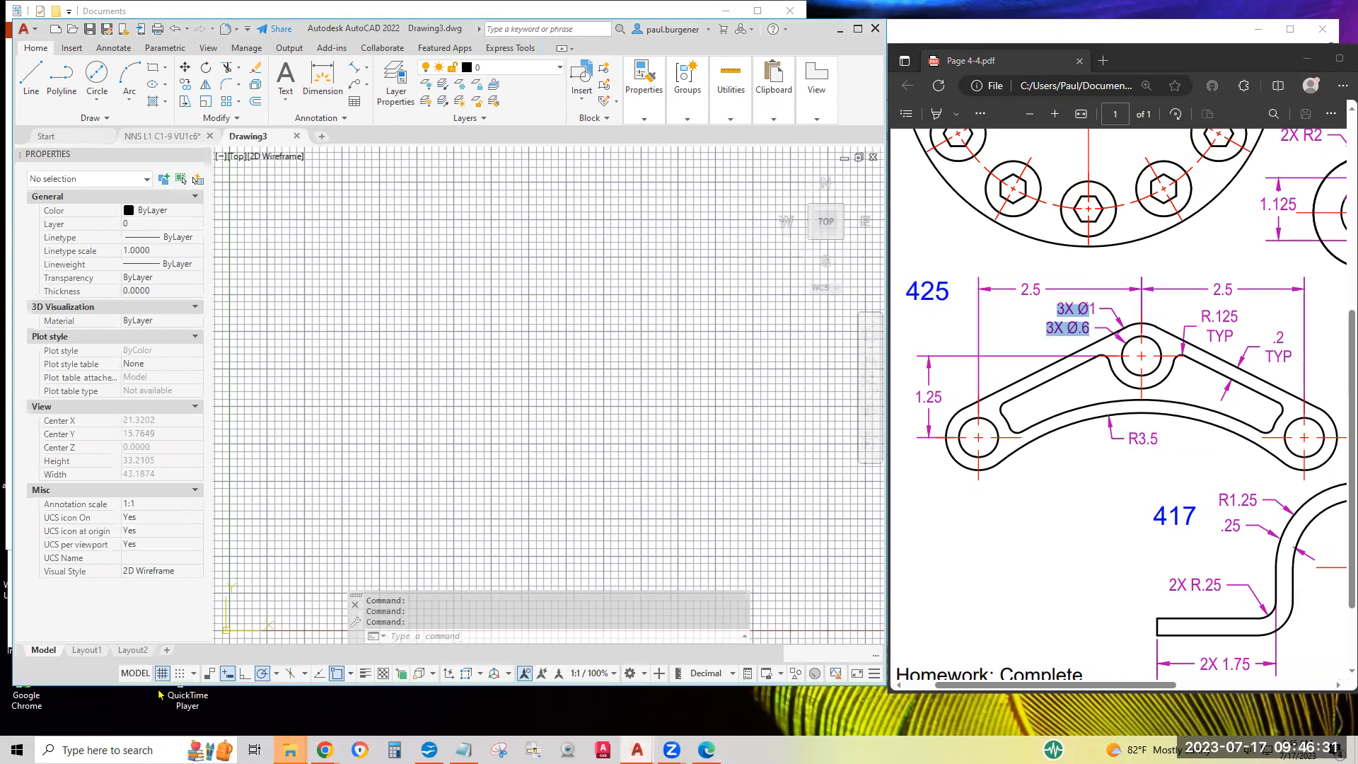
click(162, 673)
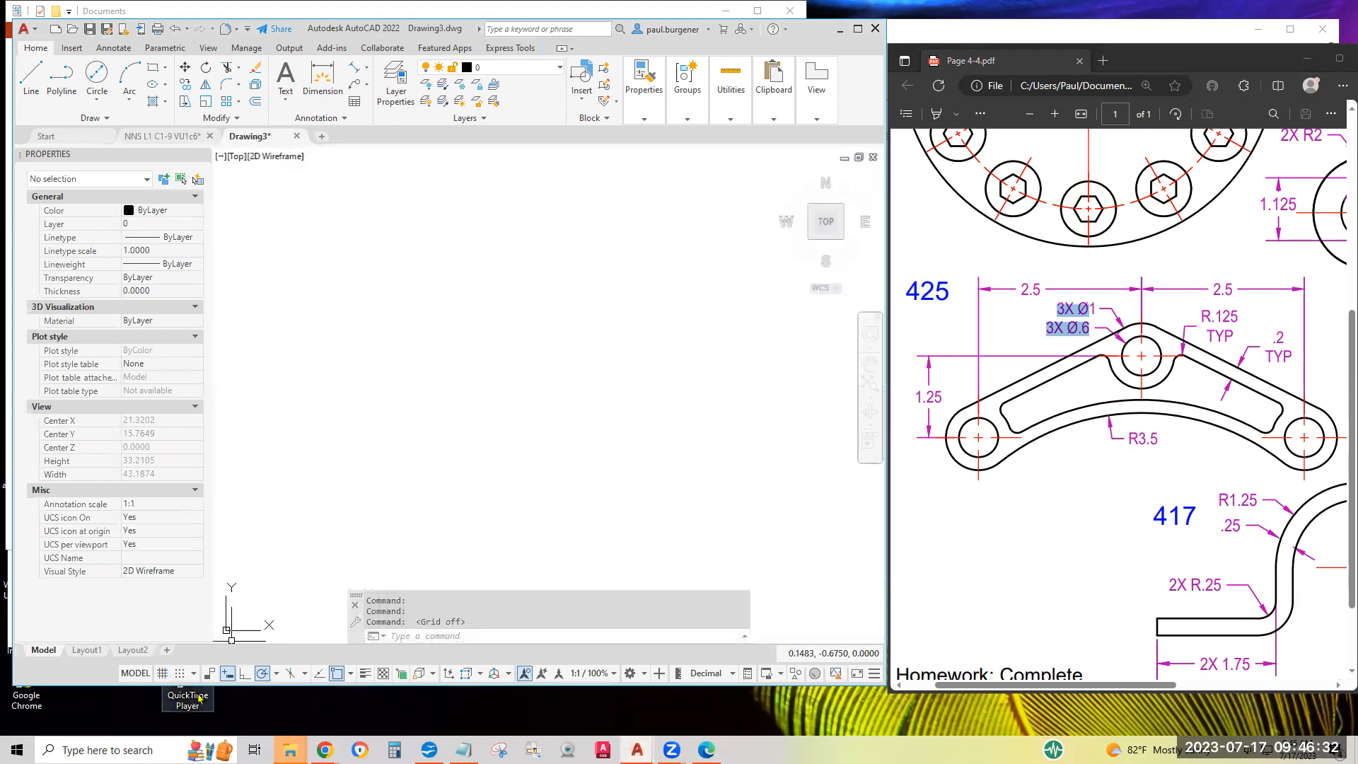
click(523, 676)
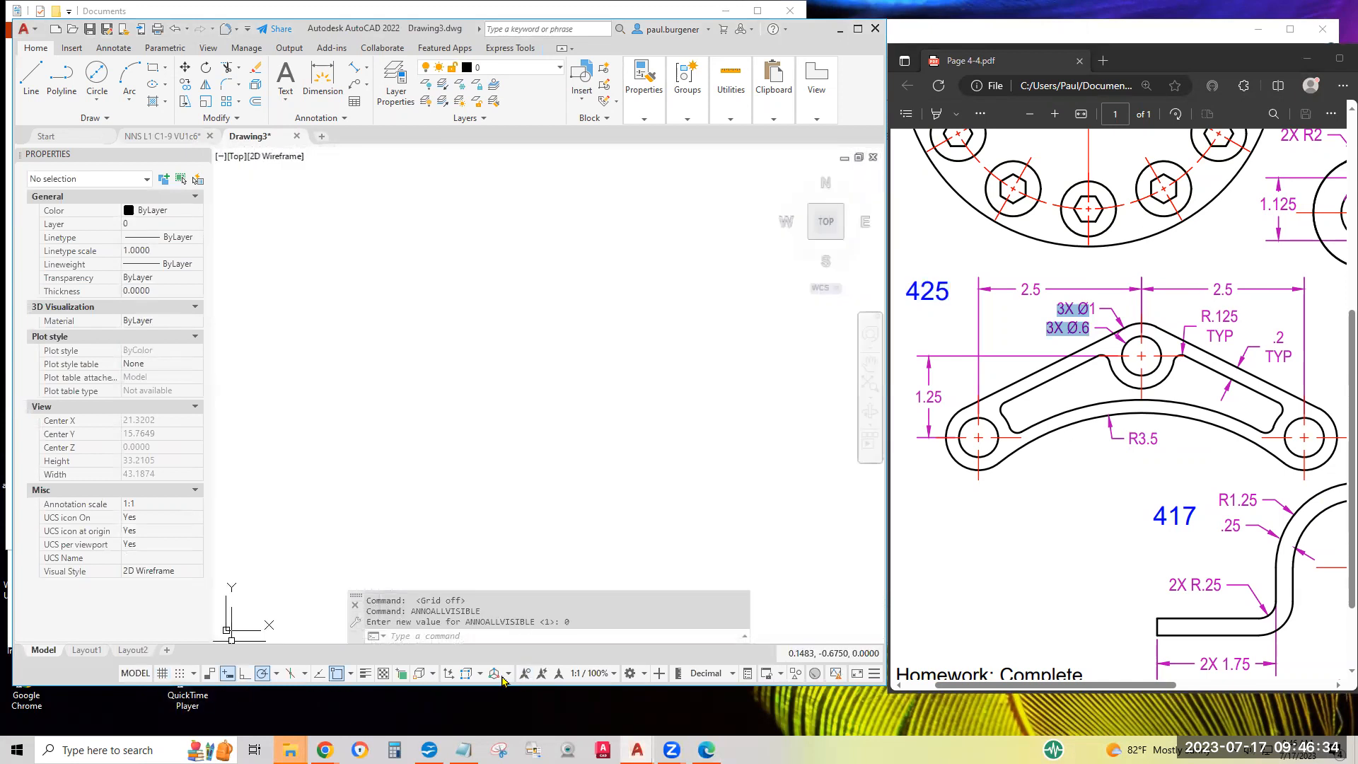
click(351, 674)
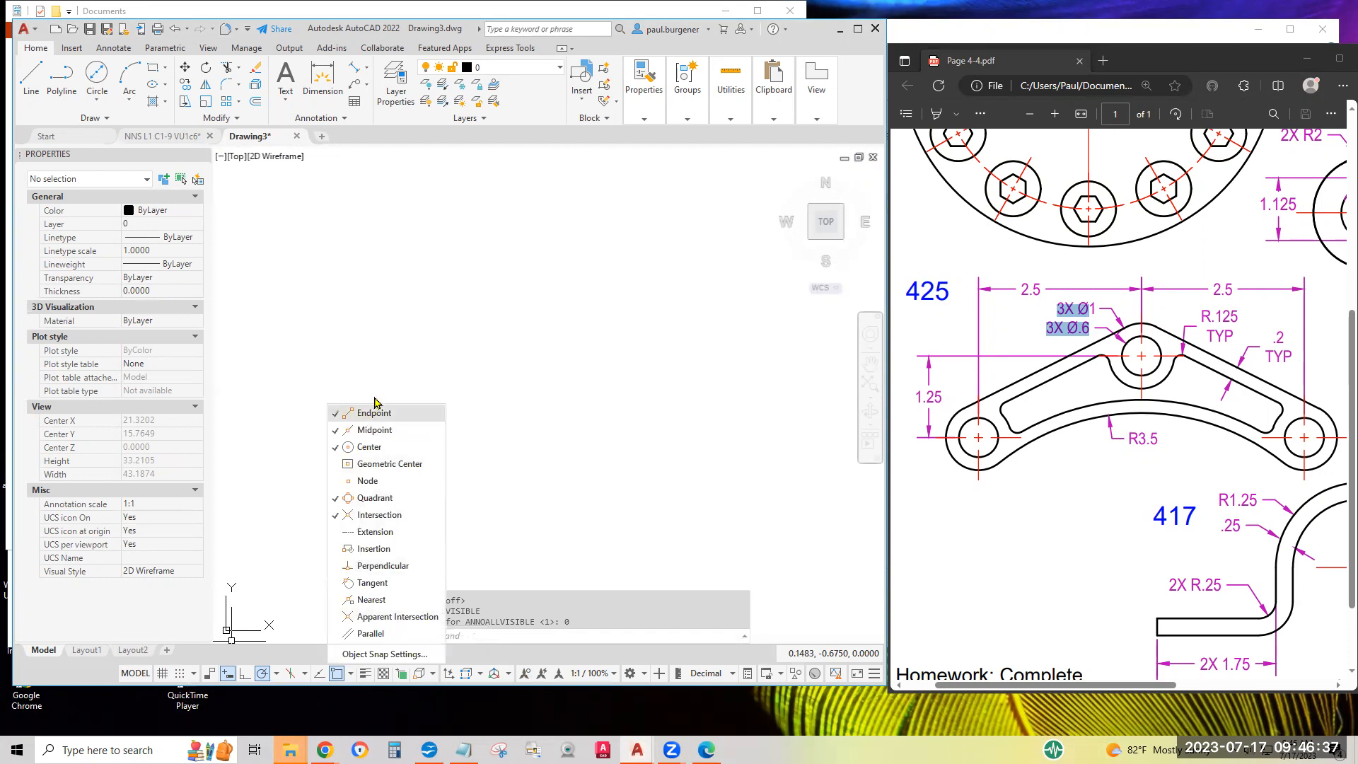
click(276, 674)
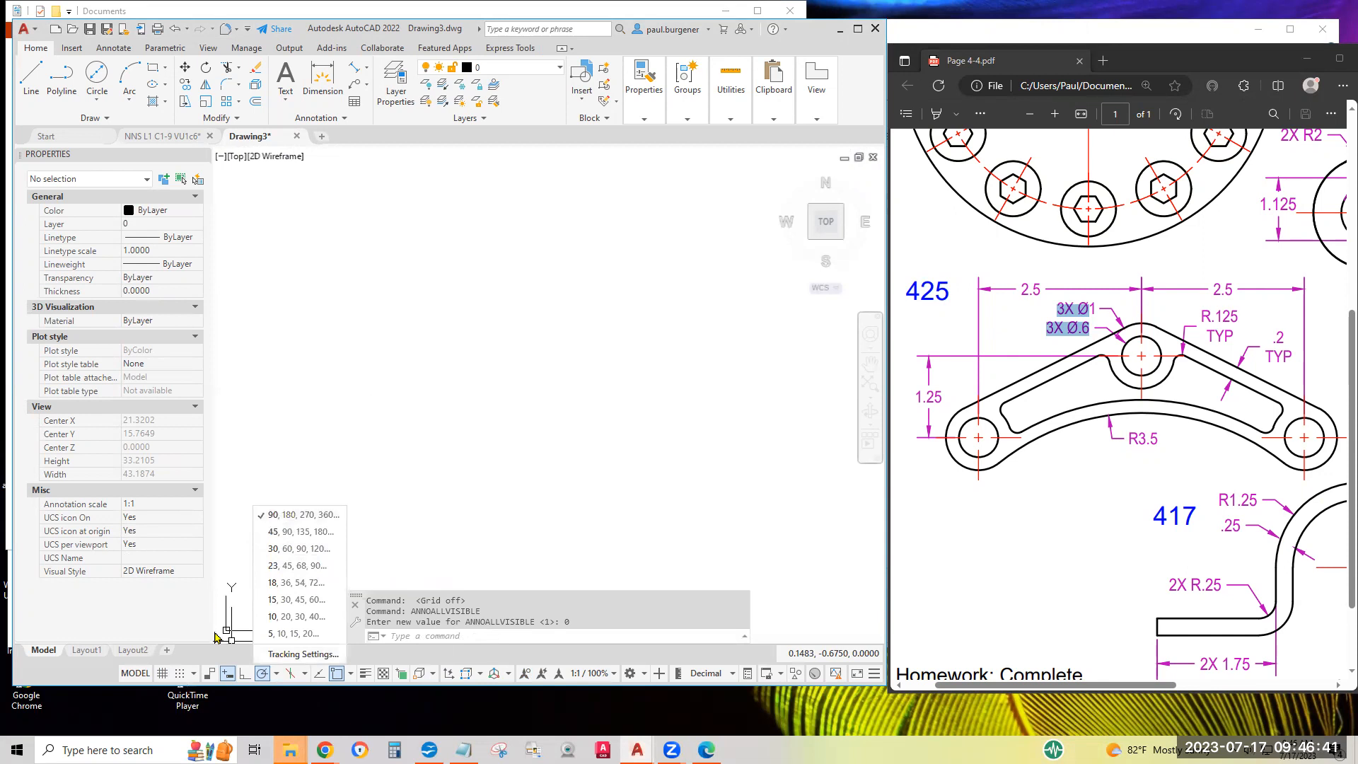
click(361, 553)
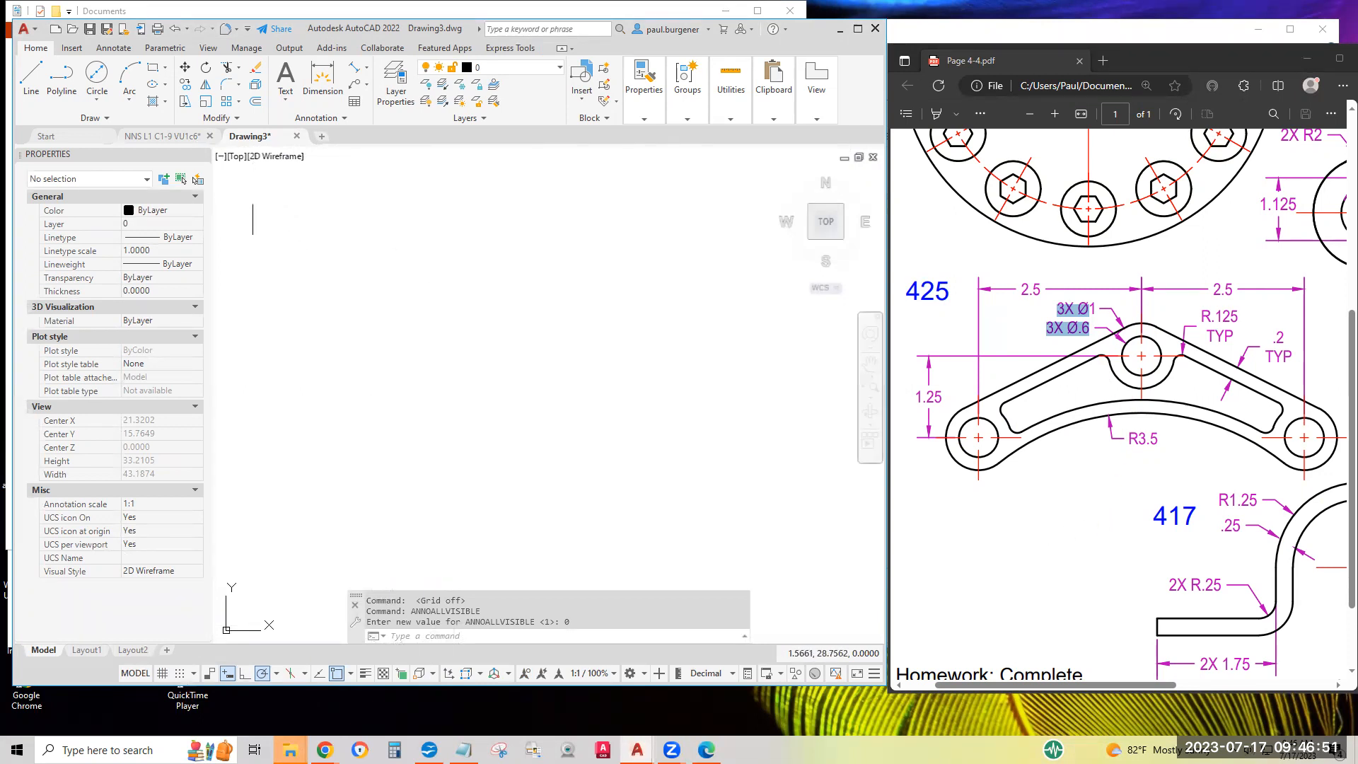
- Draw a circle of diameter 1 by centre and diameter in the empty drawing area
click(99, 105)
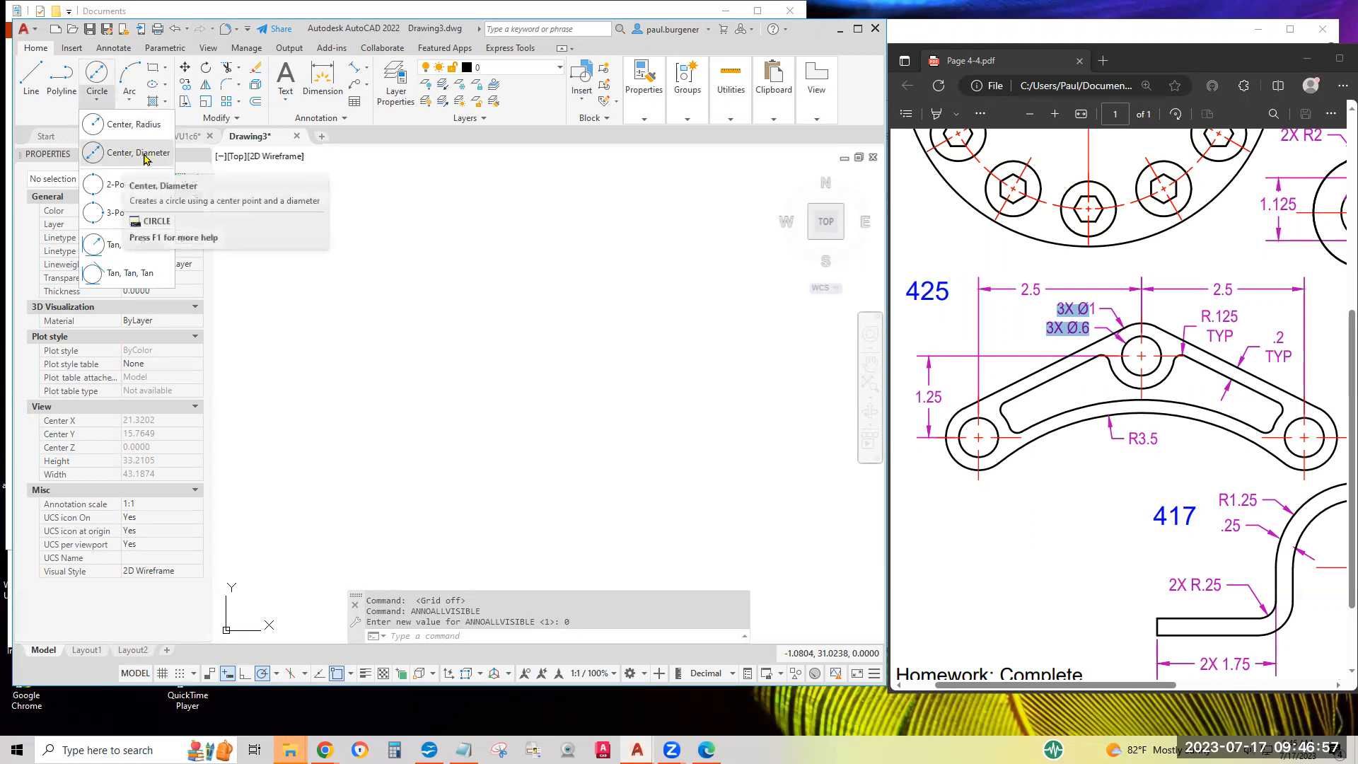
click(124, 156)
click(523, 342)
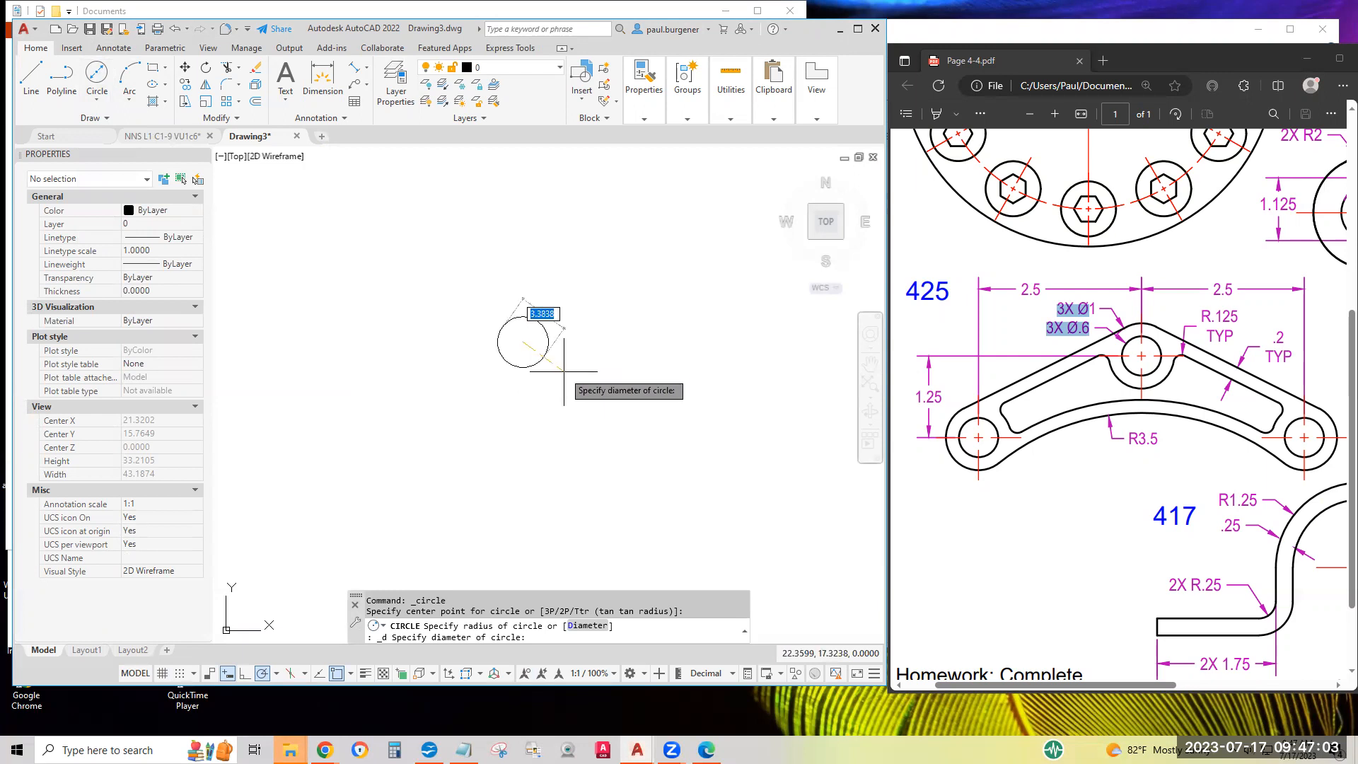
text(1)
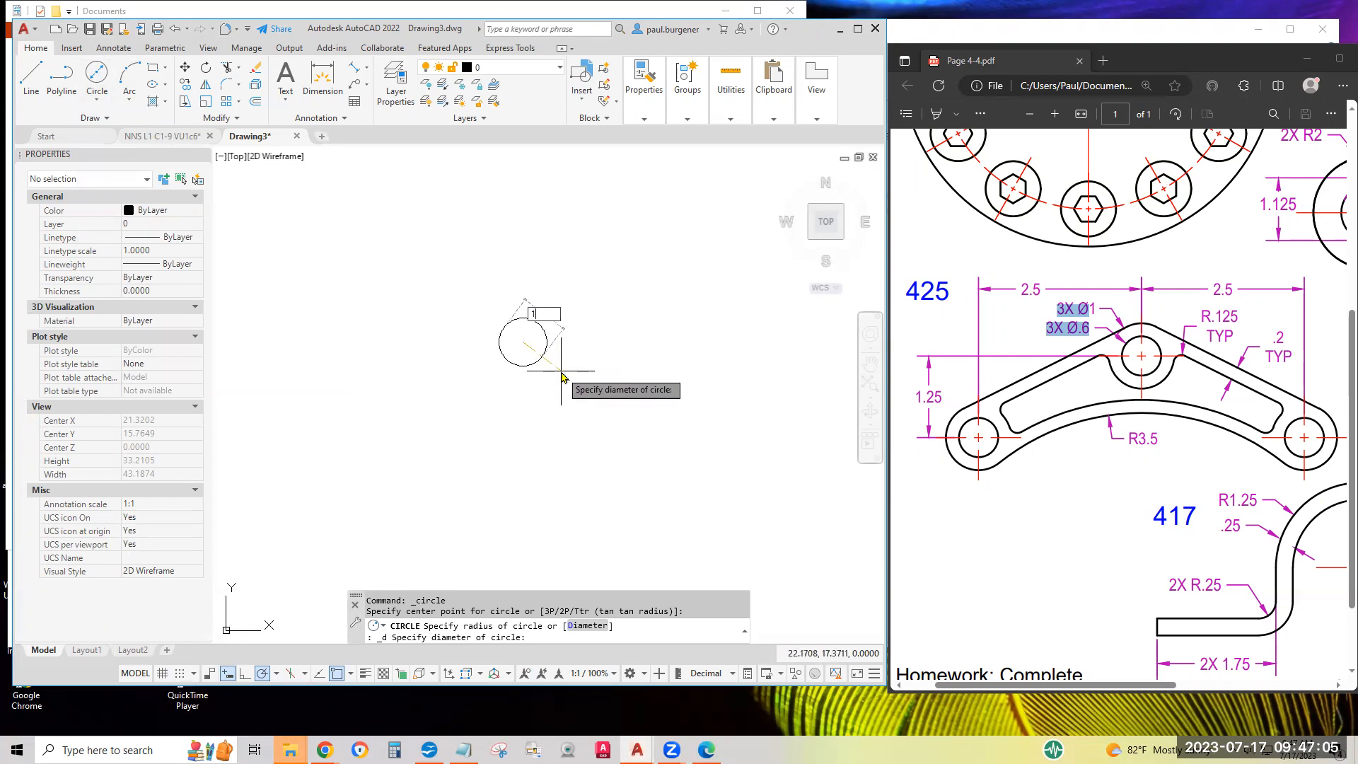
key(Return)
- Draw a concentric circle of diameter .6 at the centre of the diameter 1 circle
scroll(504, 343, up, 5)
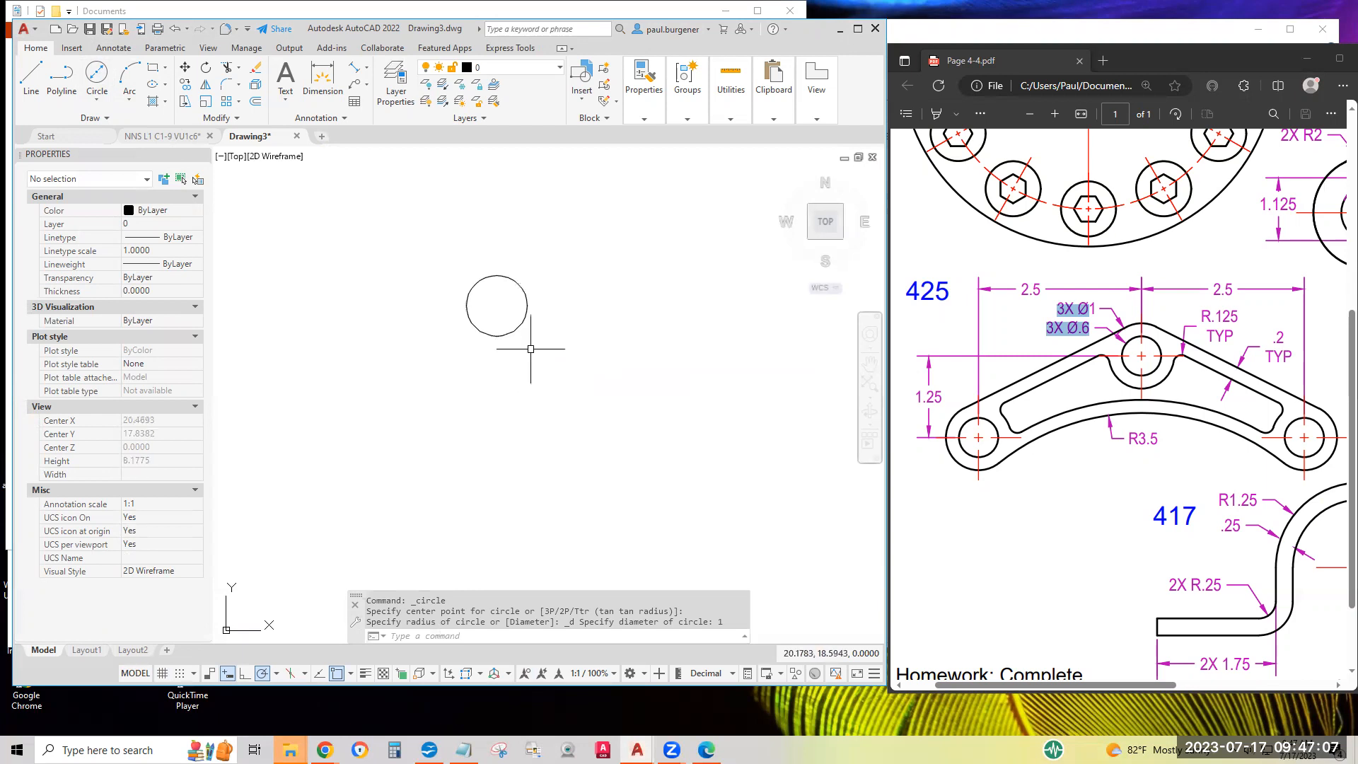
middle_drag(472, 278, 554, 382)
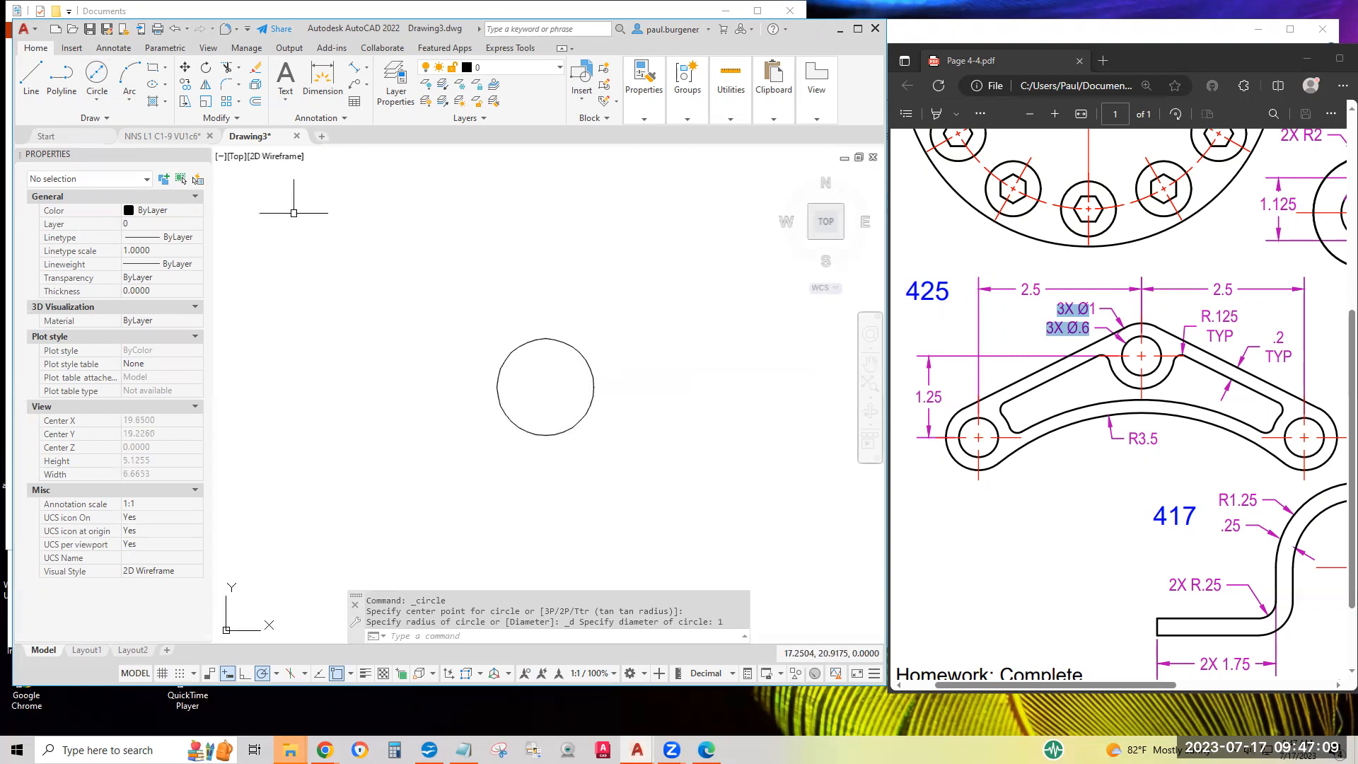
click(93, 80)
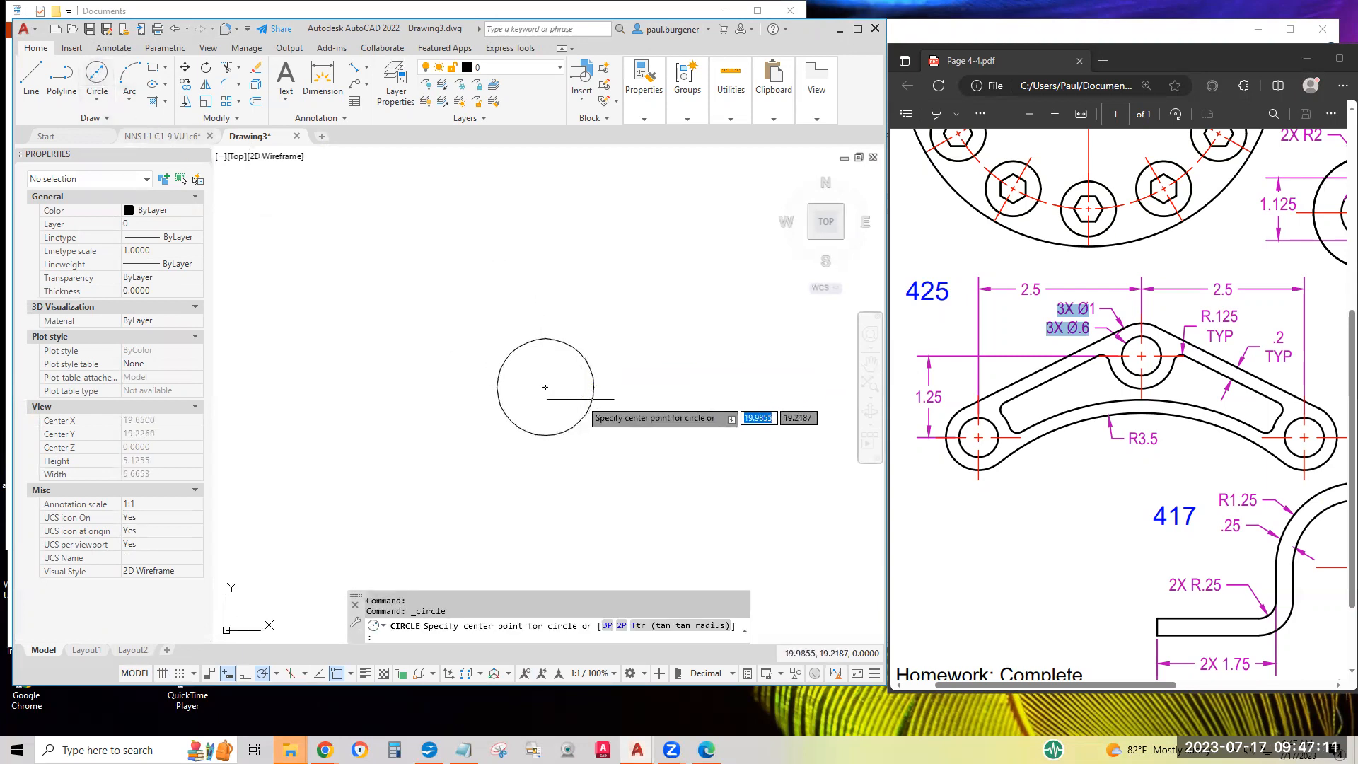
click(544, 387)
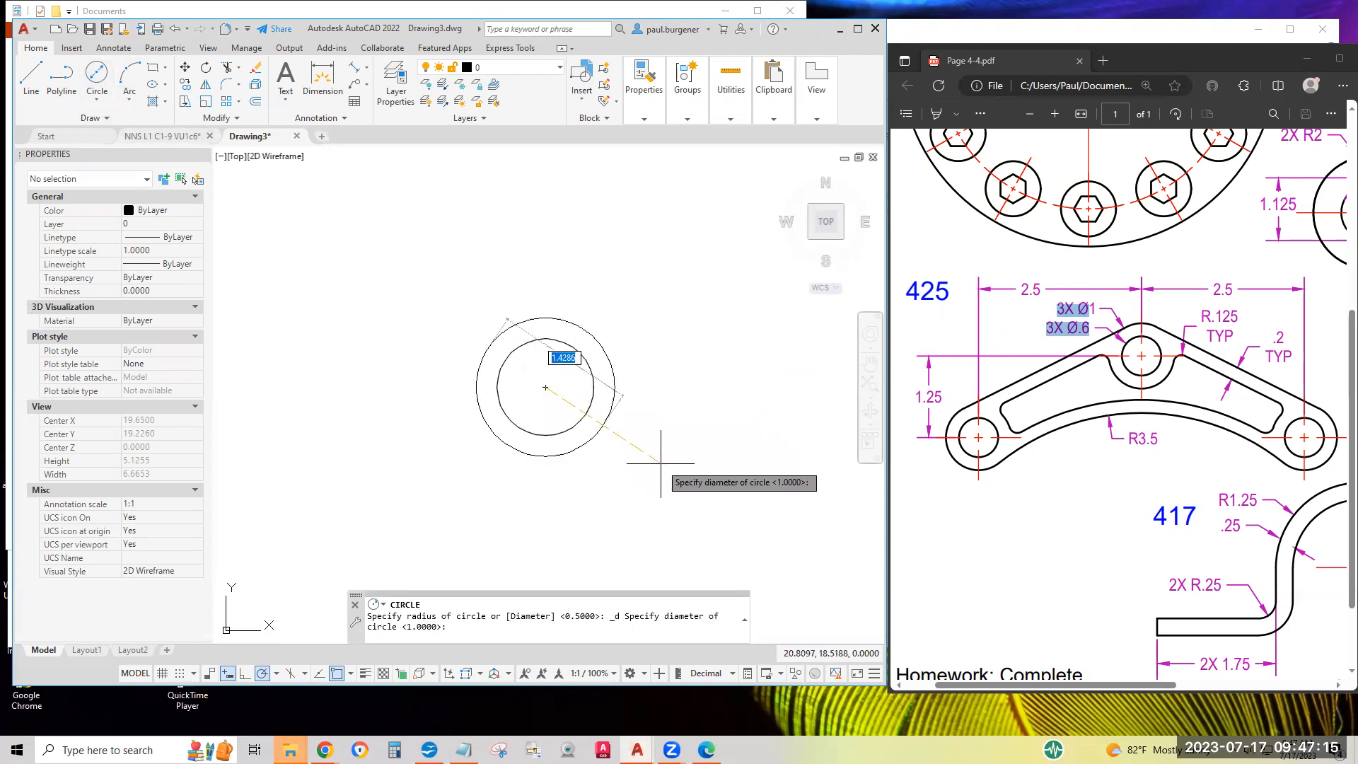
text(.)
key(Return)
- Copy the two concentric circles 2.5 units horizontally to the left
scroll(661, 464, down, 4)
middle_drag(652, 455, 564, 328)
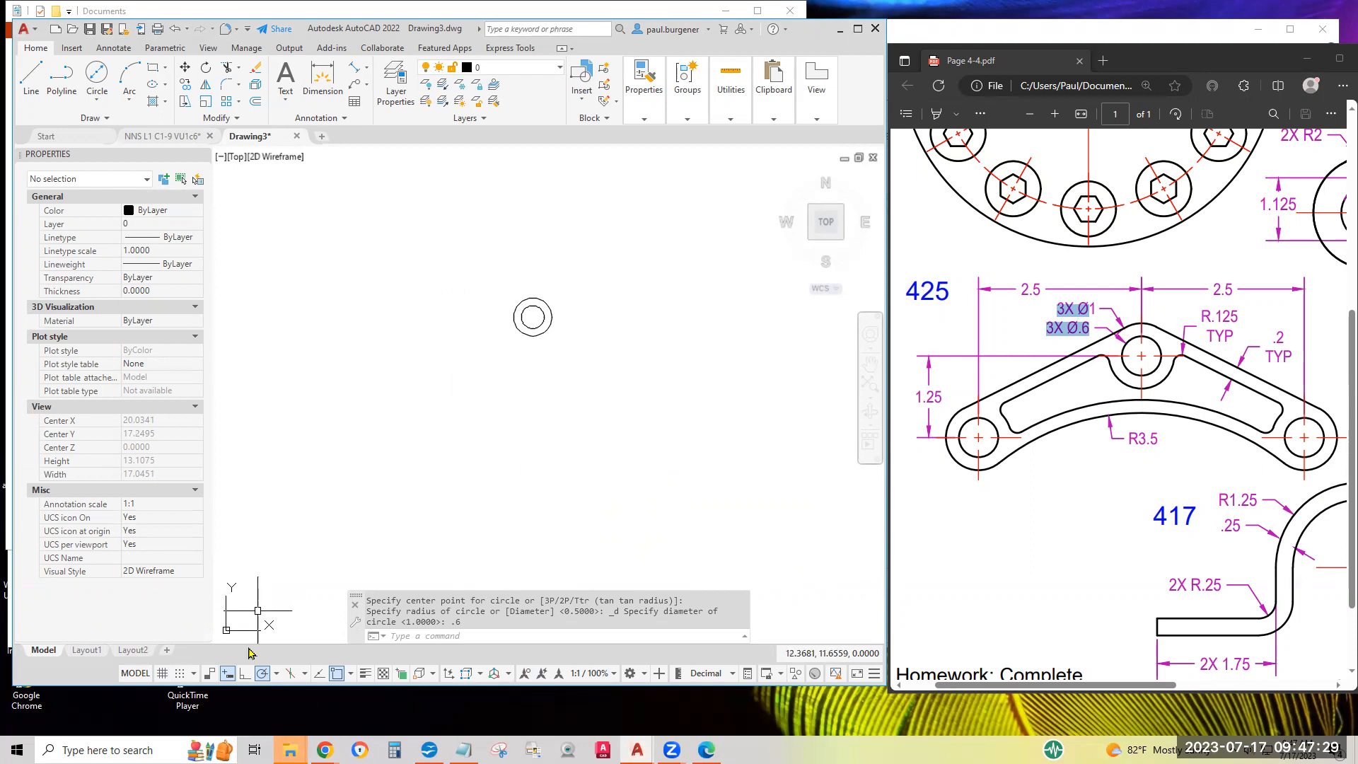
click(186, 88)
click(570, 262)
click(478, 358)
key(Return)
click(631, 396)
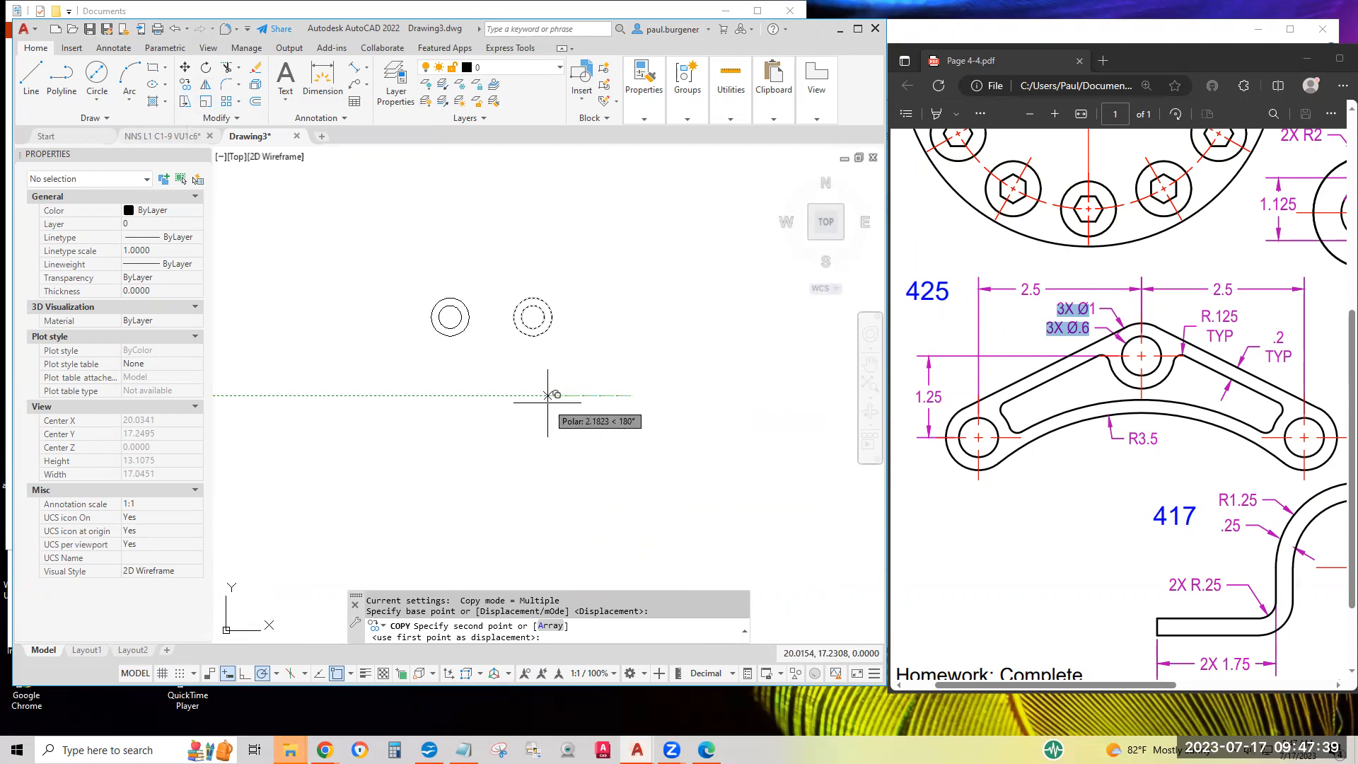
text(2.)
key(Return)
key(Return)
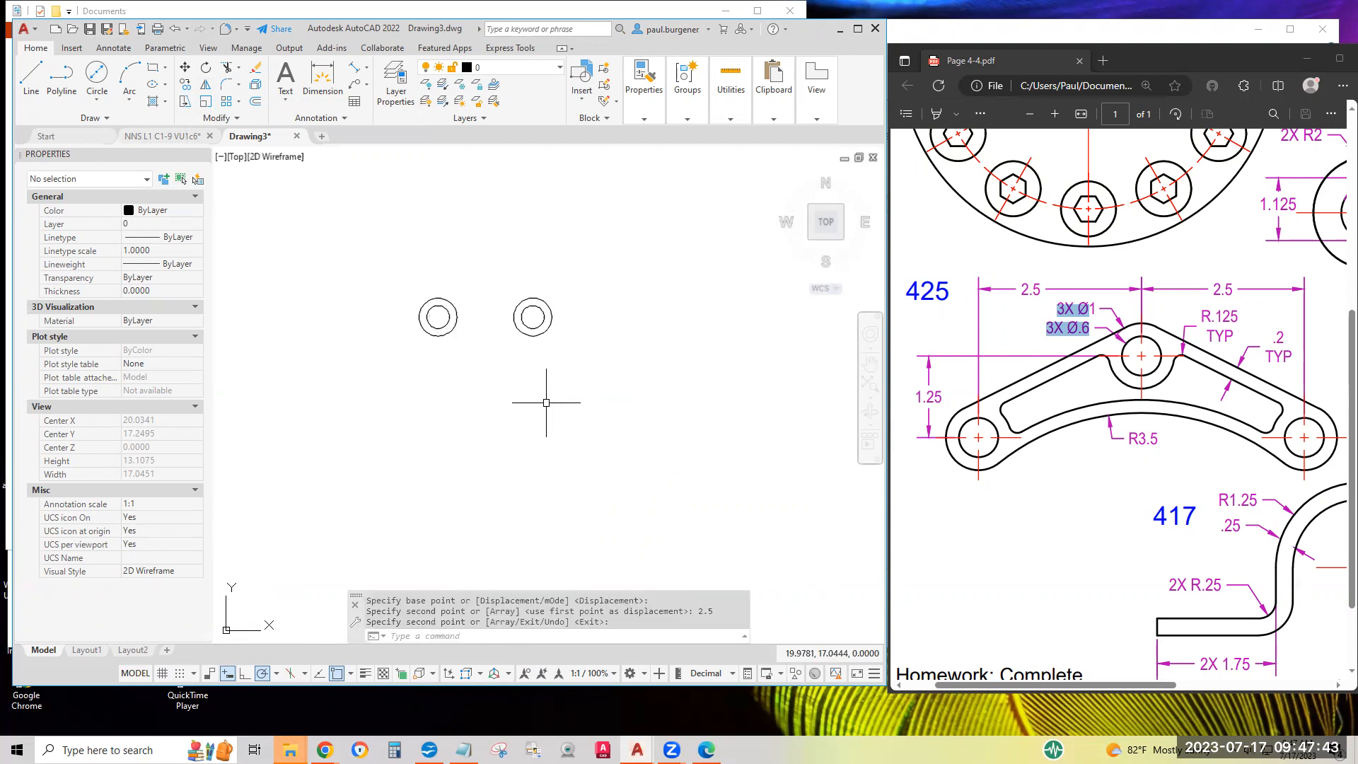
- Move the copied pair of circles 1.25 units straight down
click(185, 67)
click(453, 252)
click(412, 362)
key(Return)
click(467, 373)
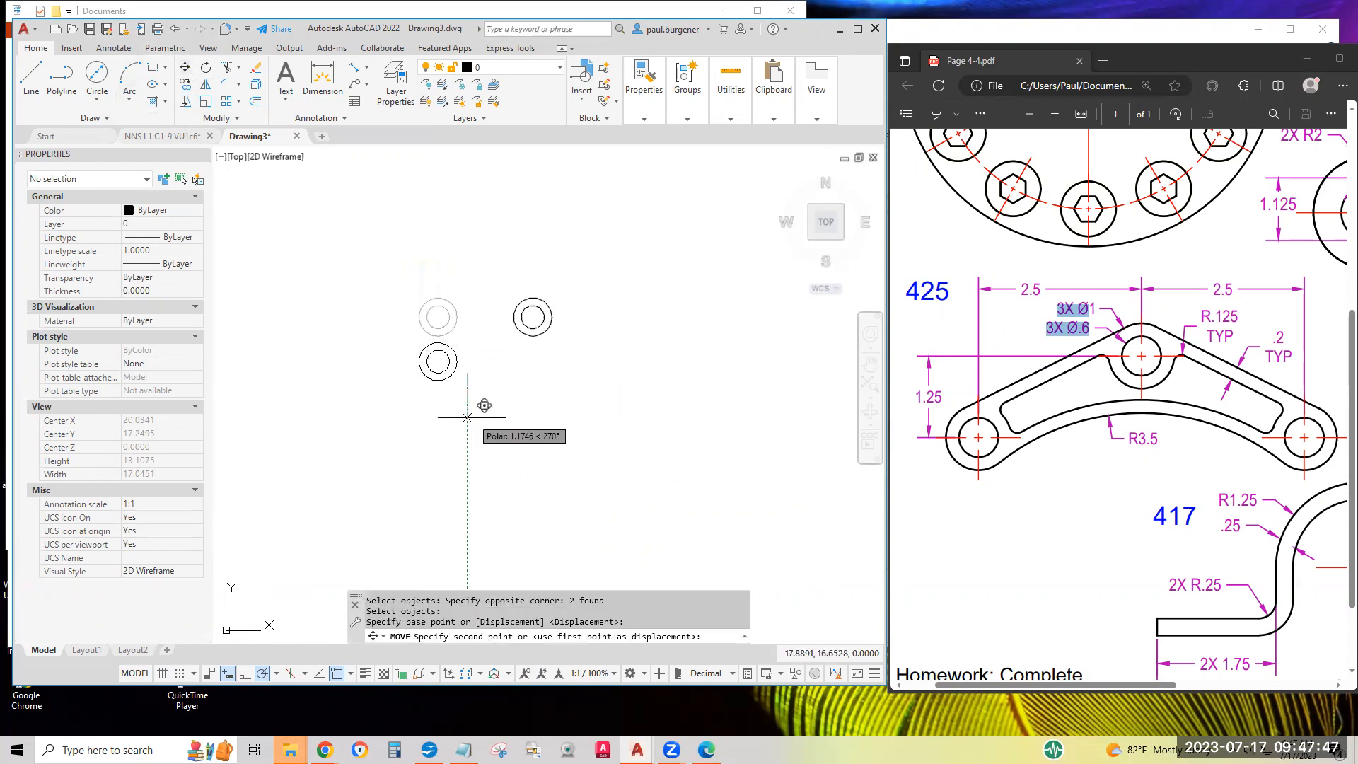
text(1.25)
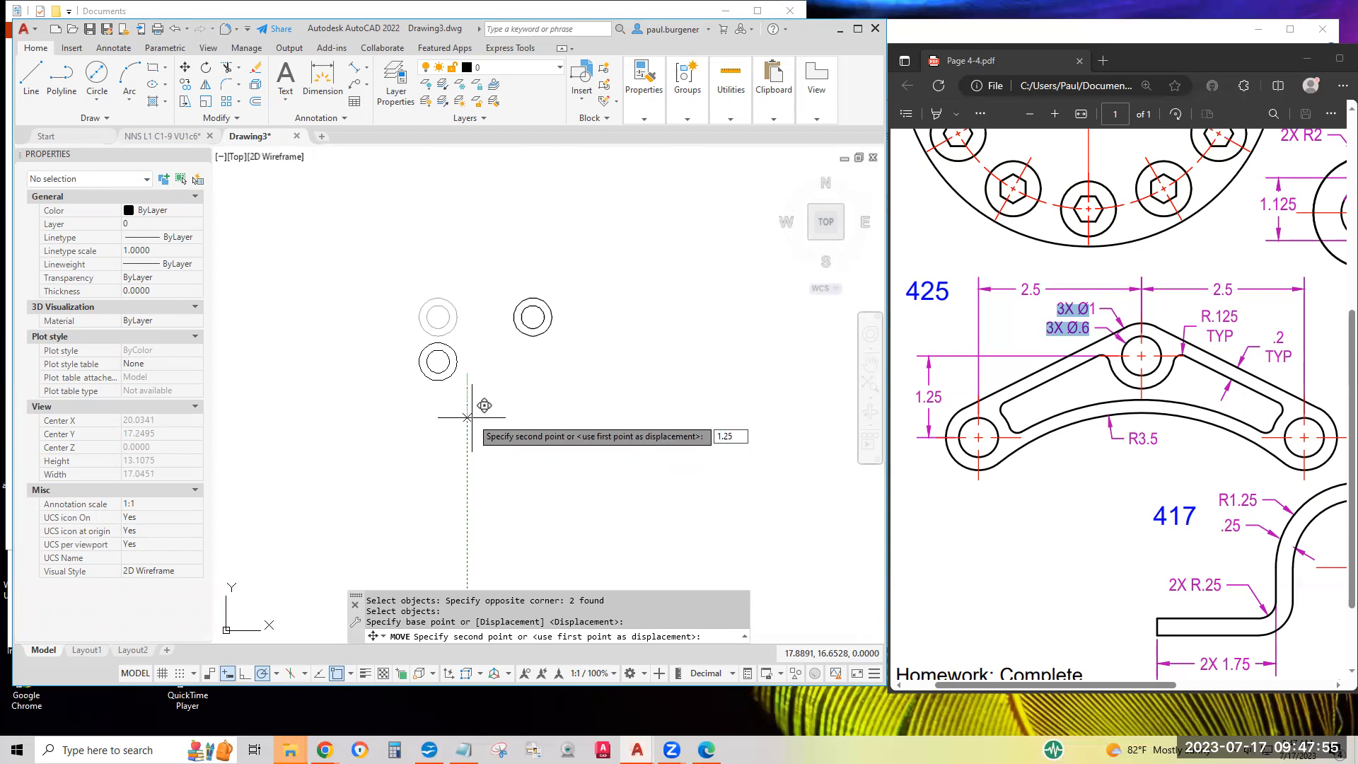
key(Return)
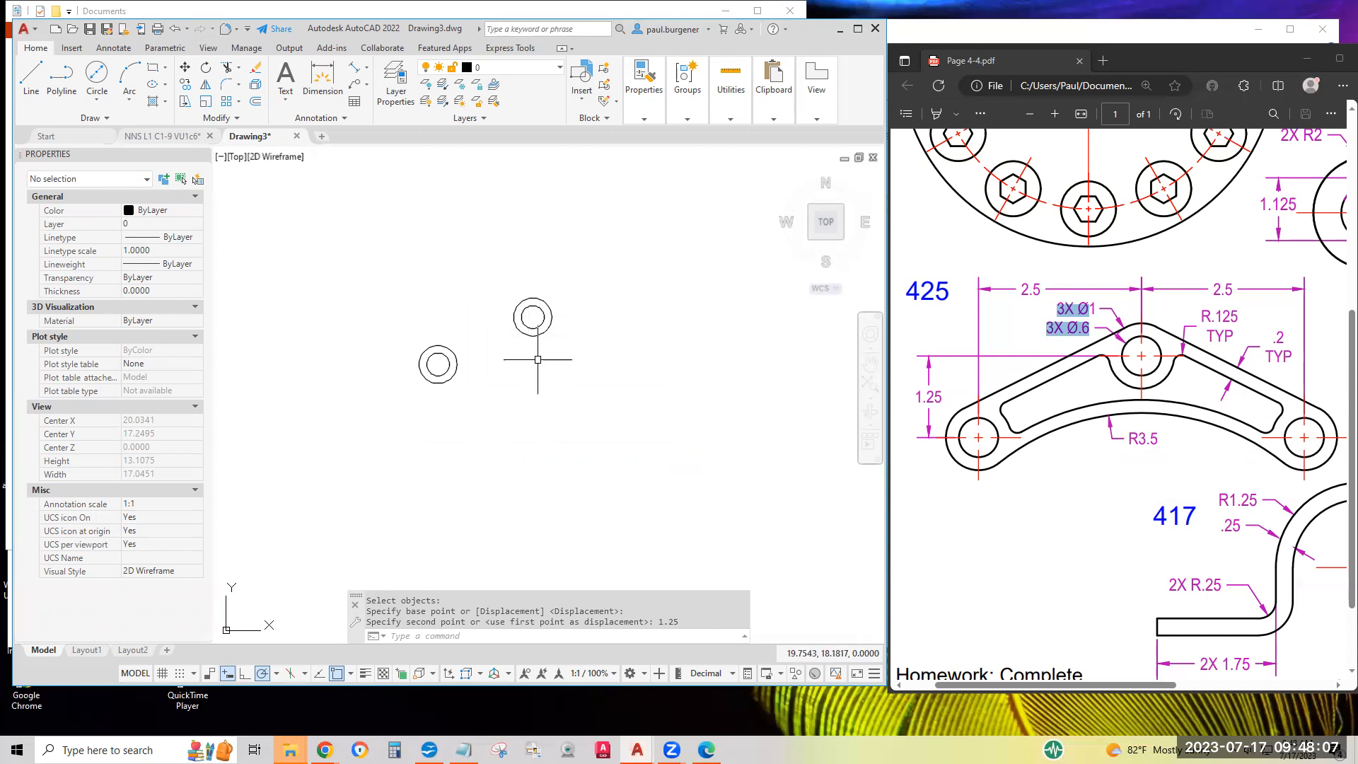
- Mirror the lower-left pair of circles about a vertical line through the upper circles, keeping the source objects
click(206, 84)
click(404, 320)
click(487, 411)
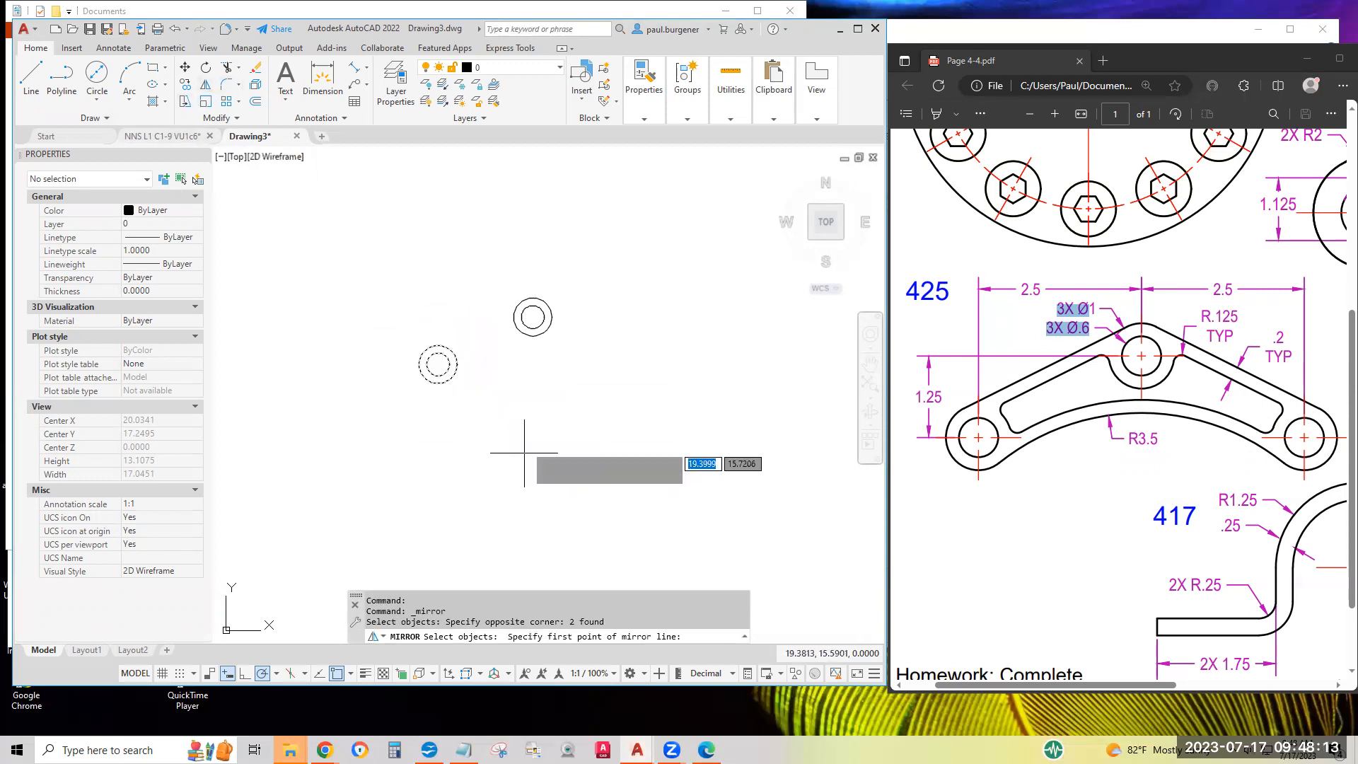
key(Return)
click(532, 337)
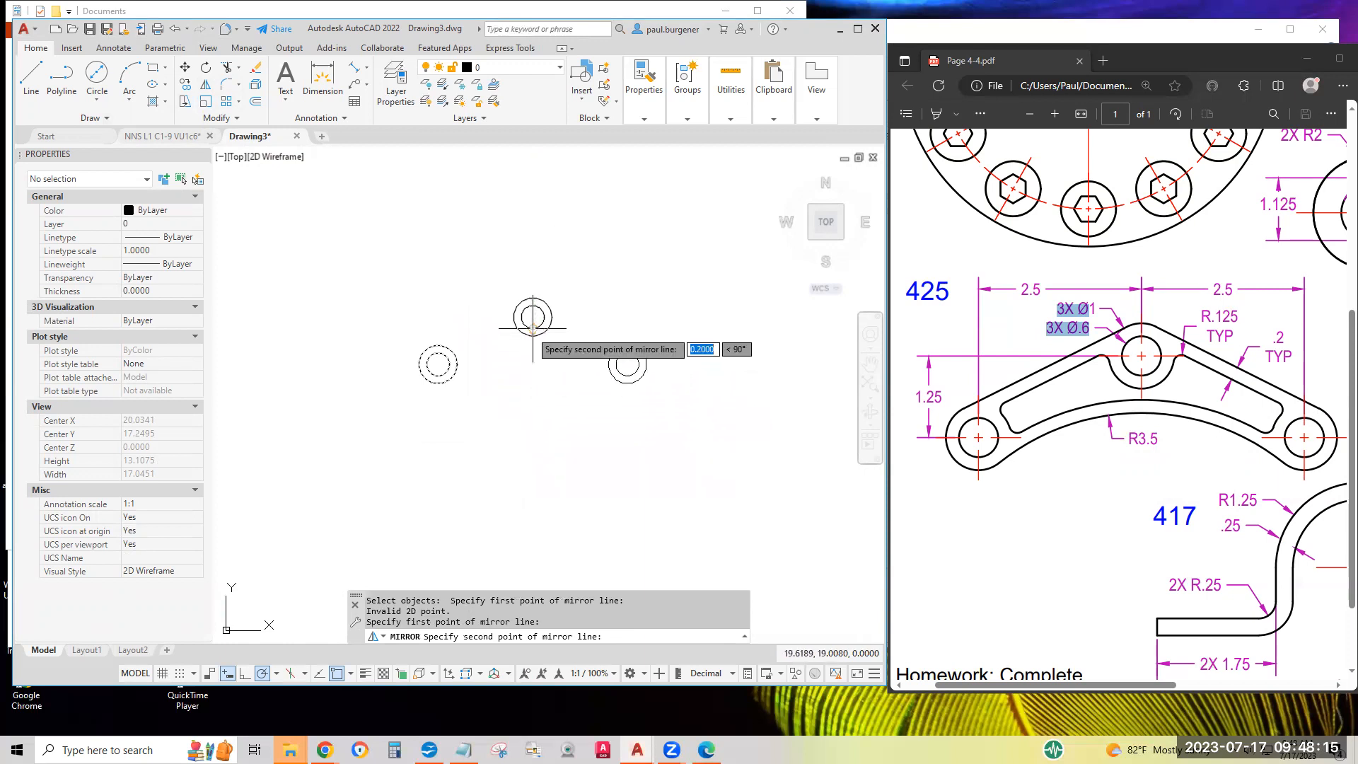
click(556, 414)
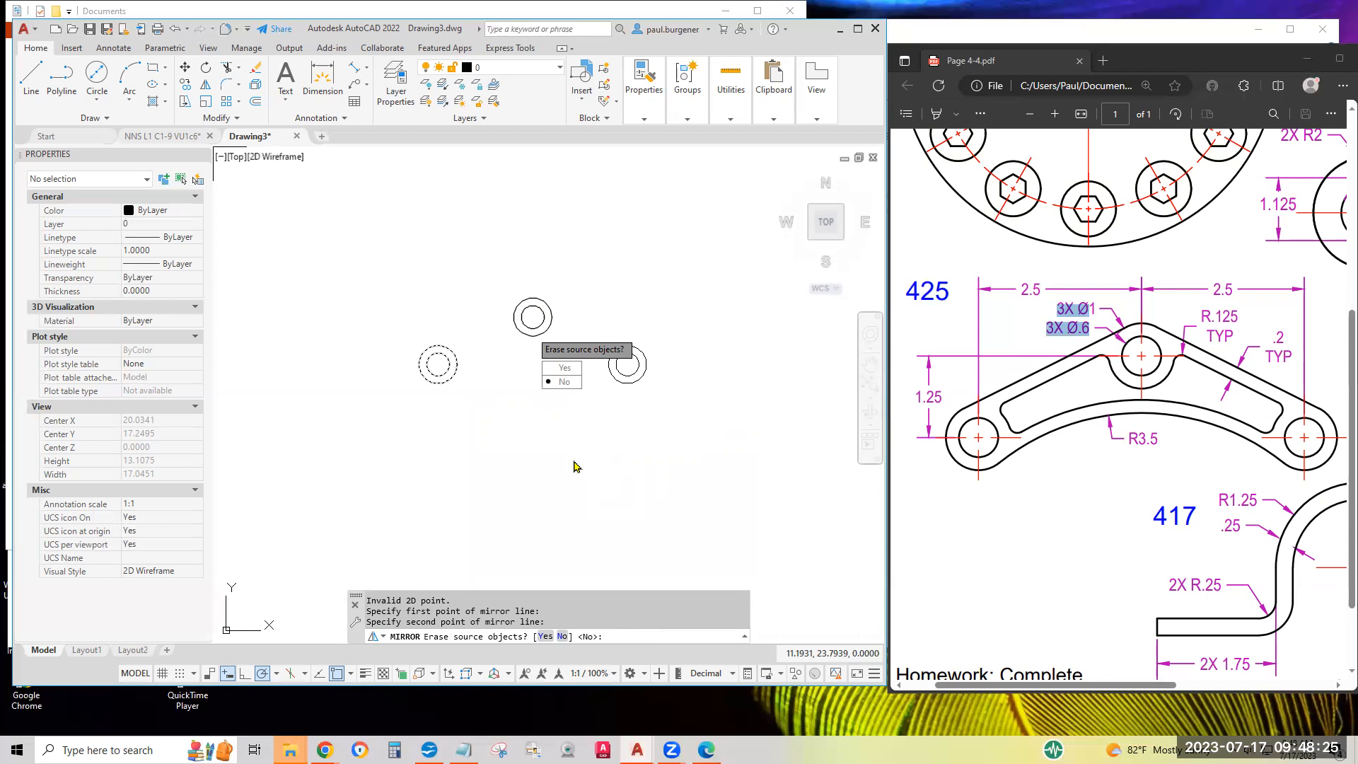
key(Return)
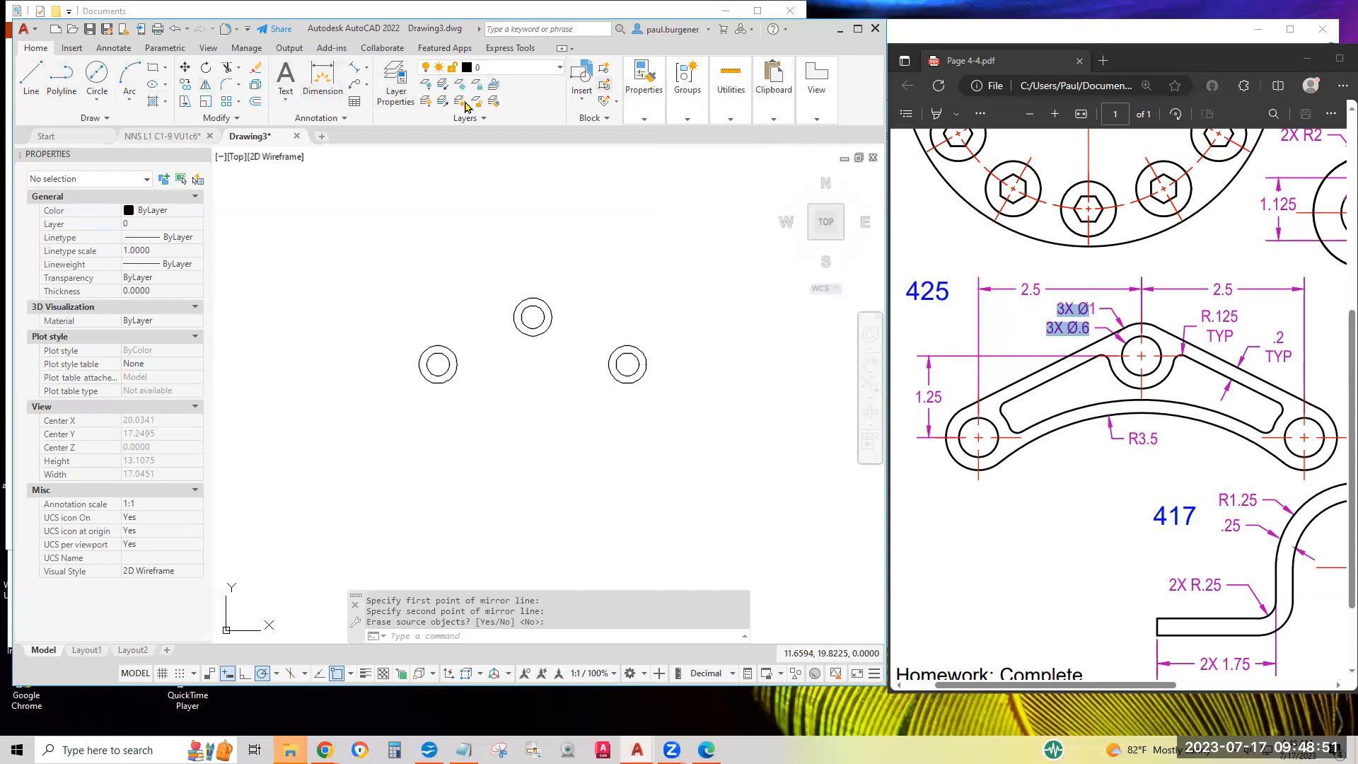
- Fillet the outer circles of the two lower pairs with a radius of 3.5 to form the connecting arc
click(227, 84)
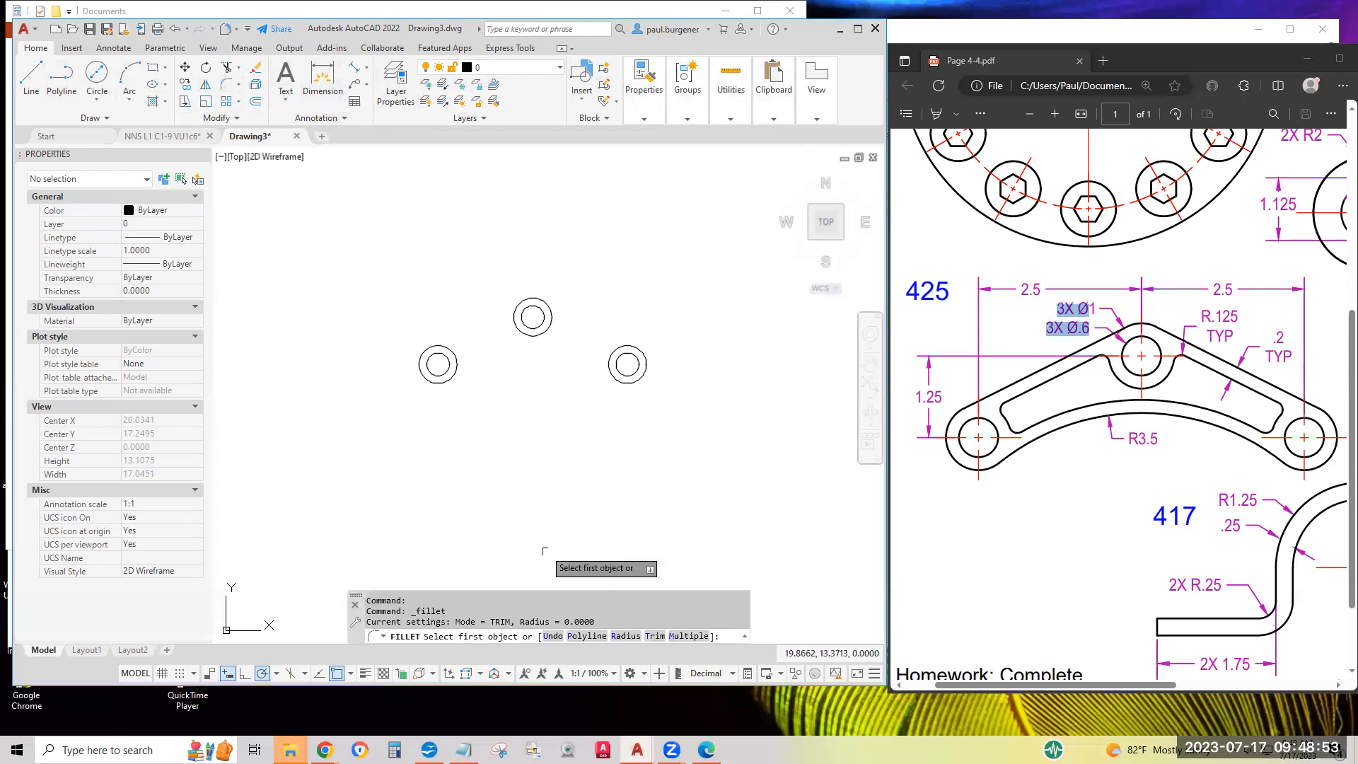
click(625, 636)
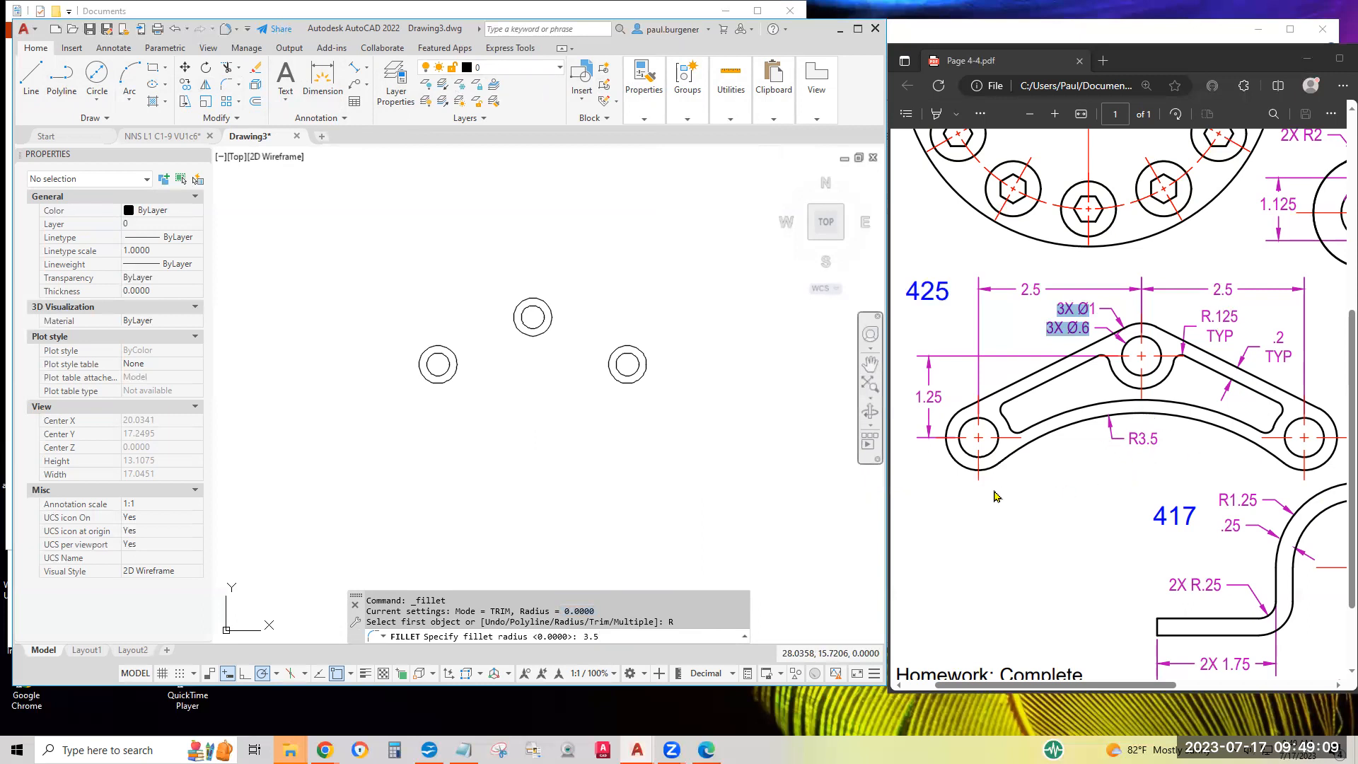
key(Return)
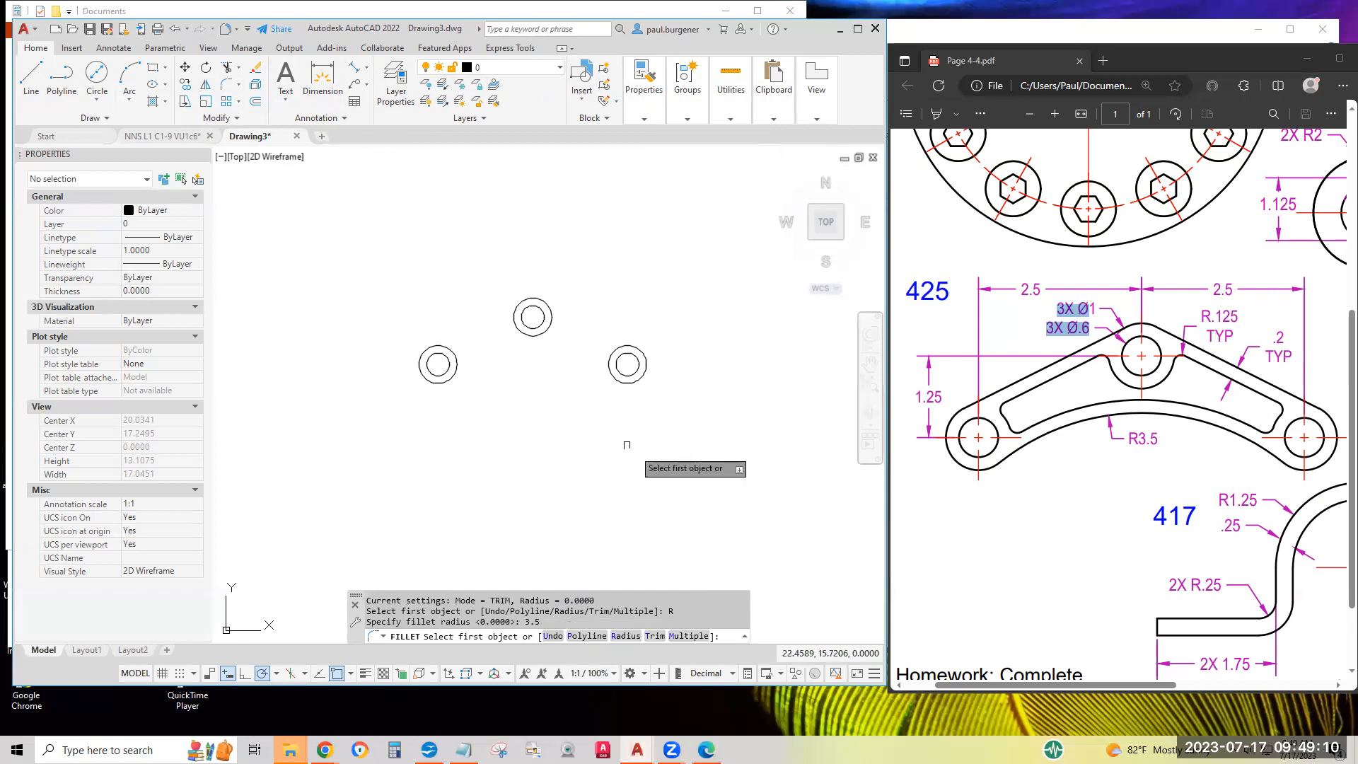
click(452, 373)
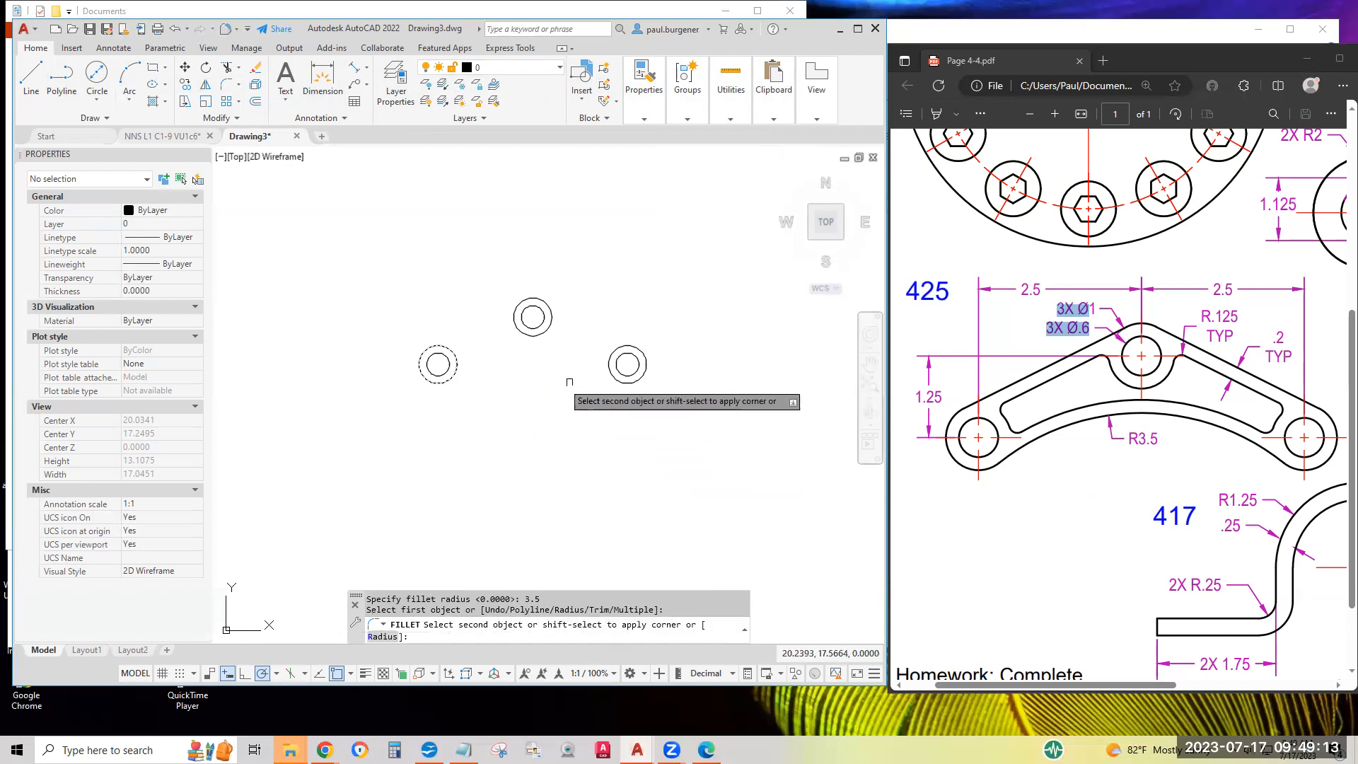
click(613, 378)
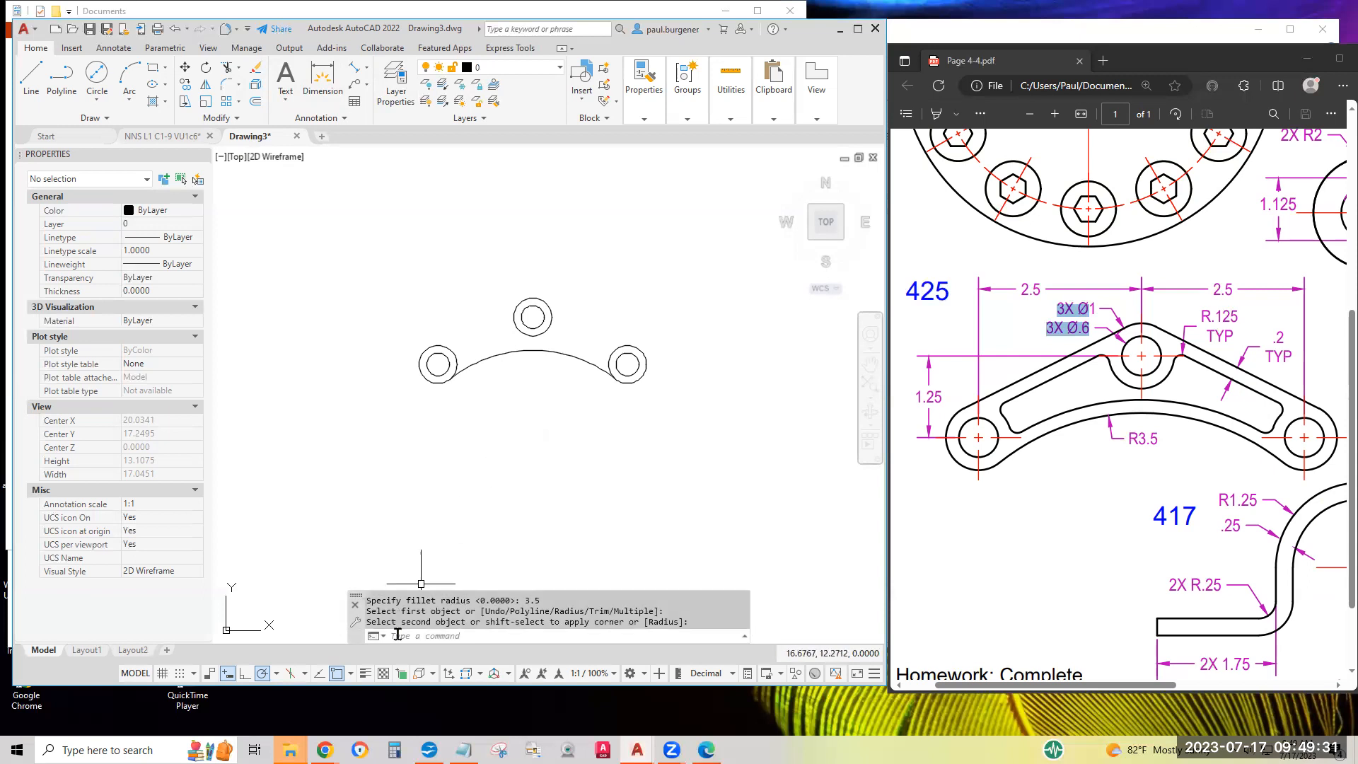
click(352, 674)
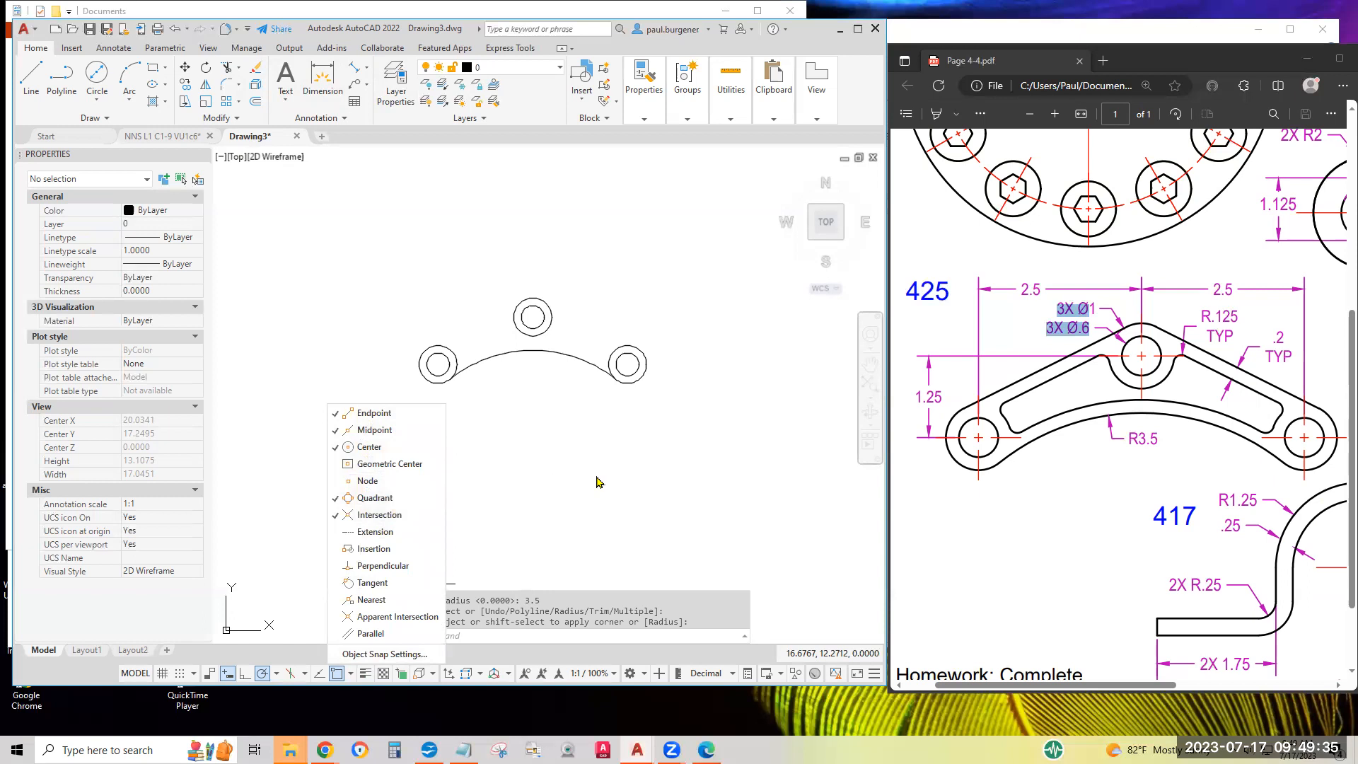
key(Escape)
key(Escape)
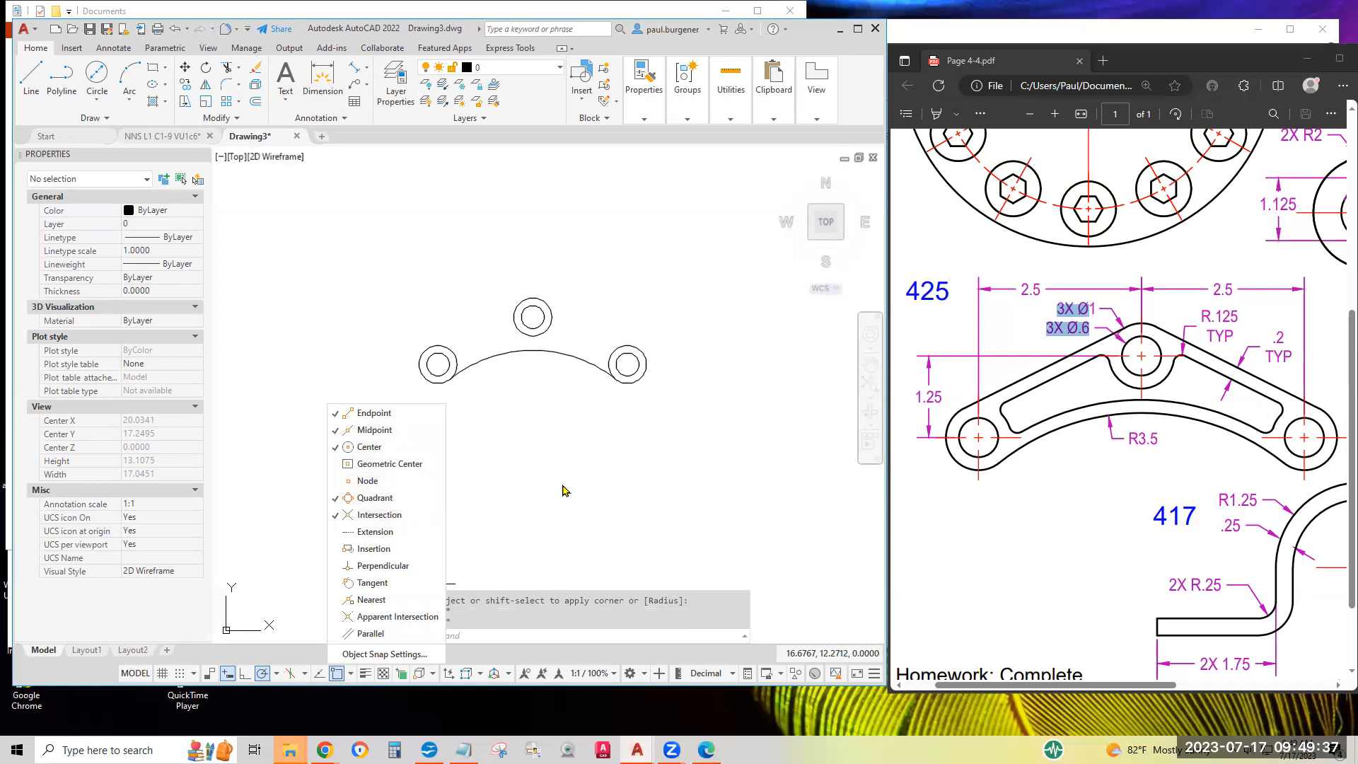
click(531, 477)
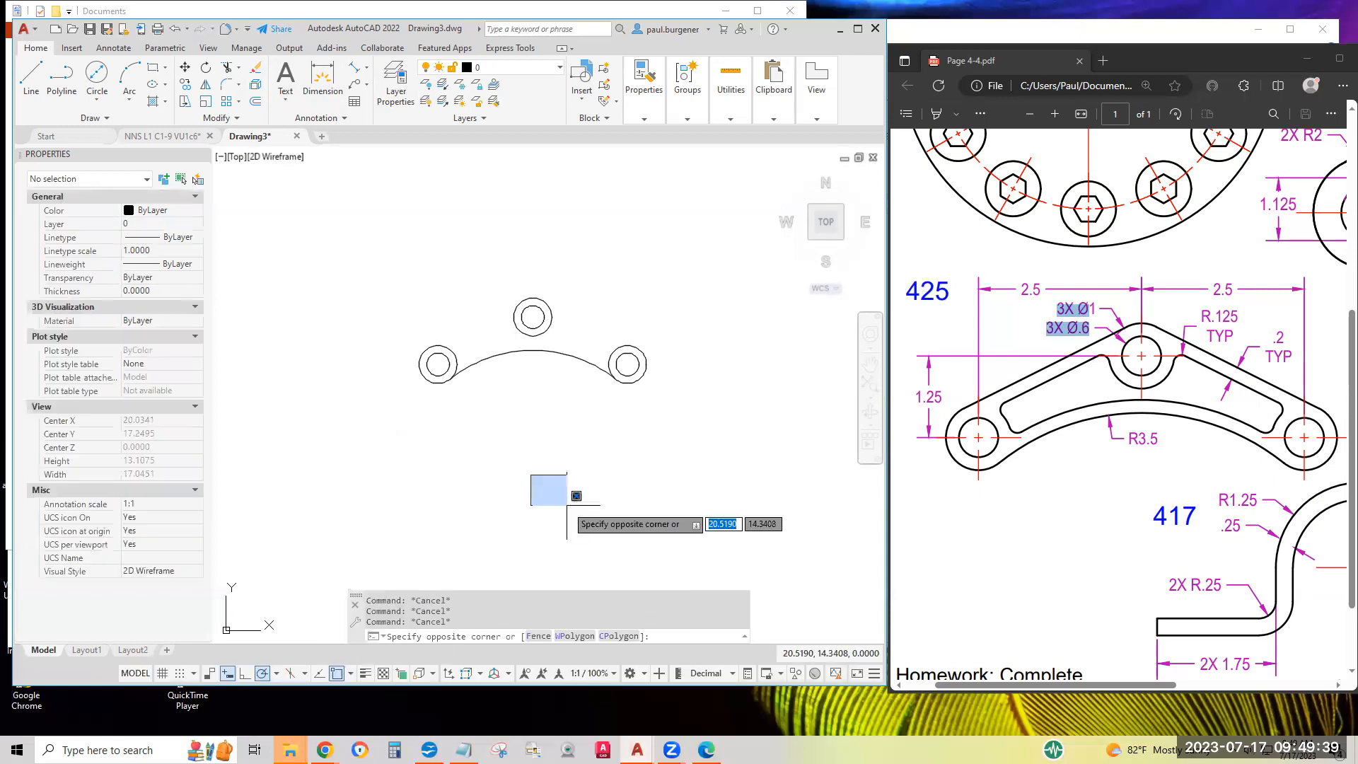
key(Escape)
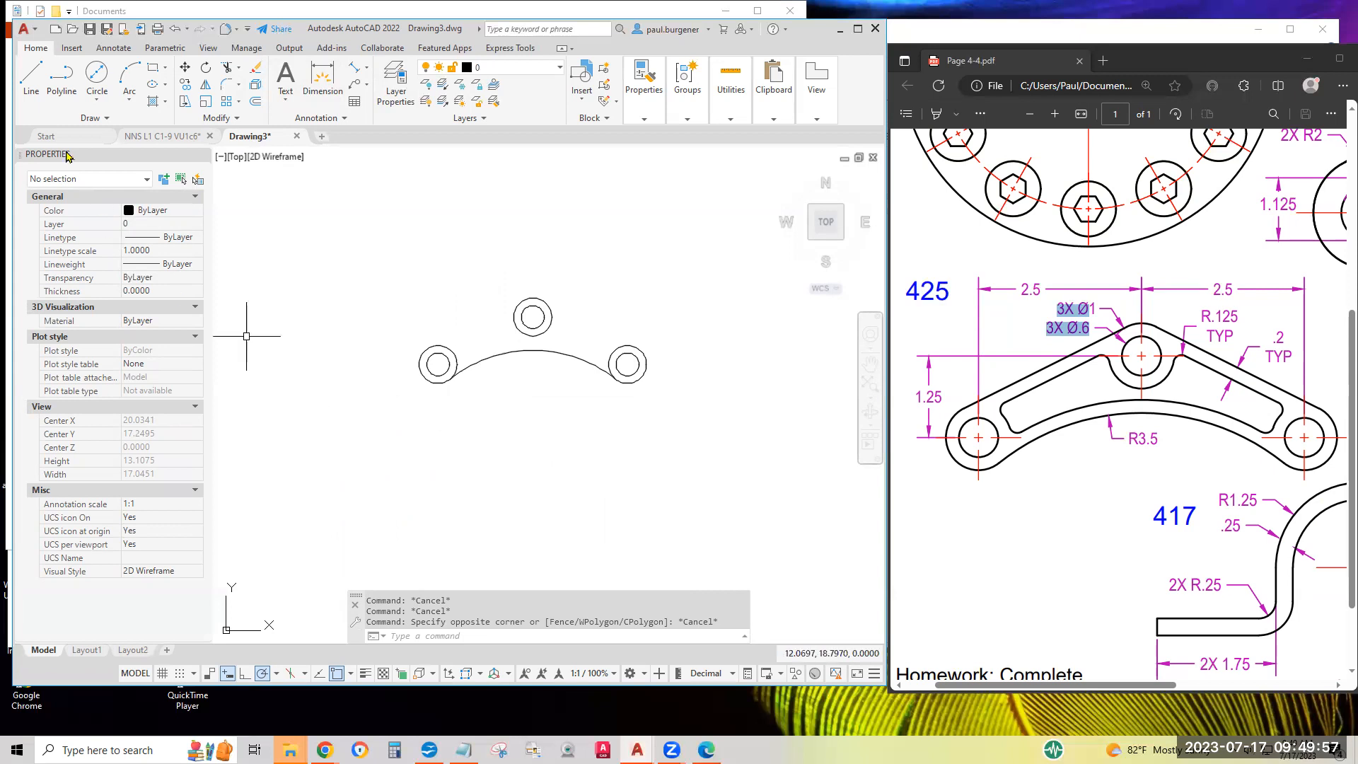
- Draw a line tangent to the outer circles of the lower-left and upper pairs, along their upper-left sides
click(31, 78)
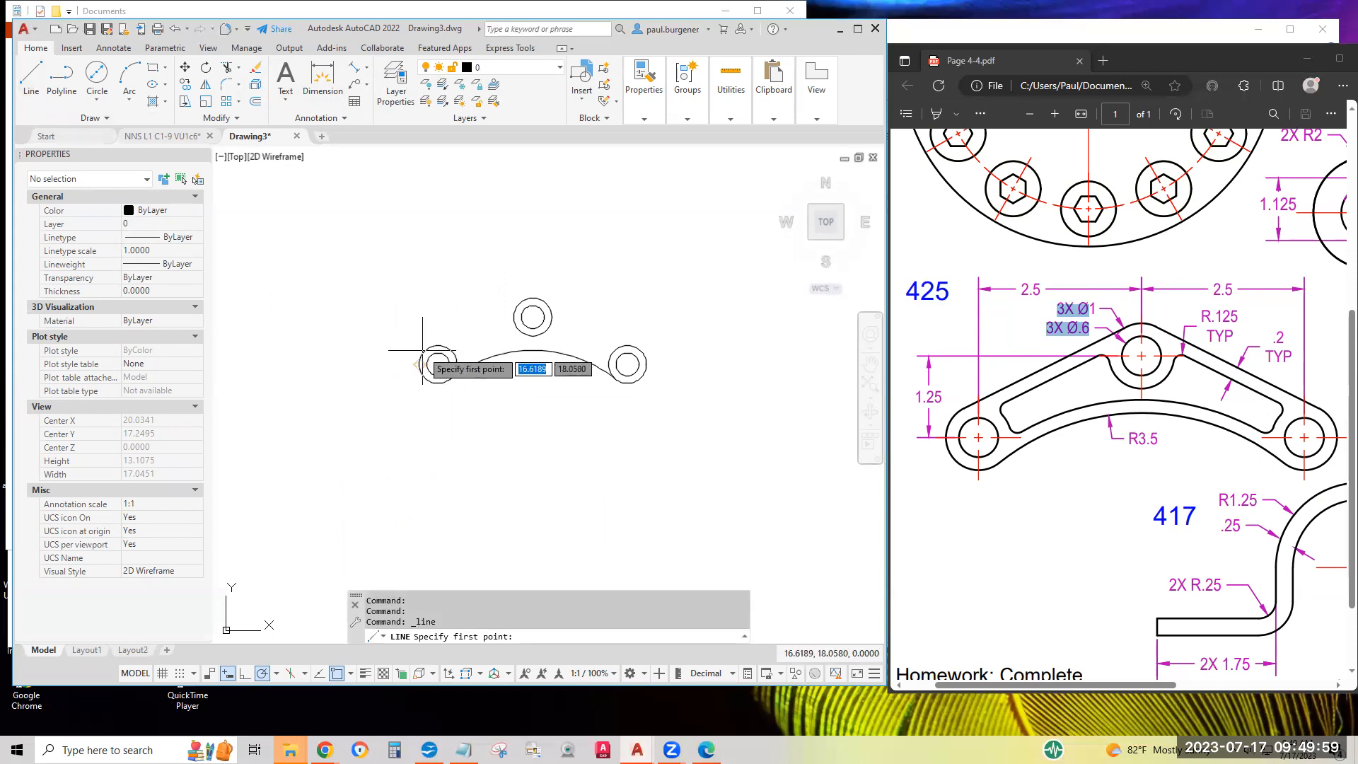
shift+right_click(437, 432)
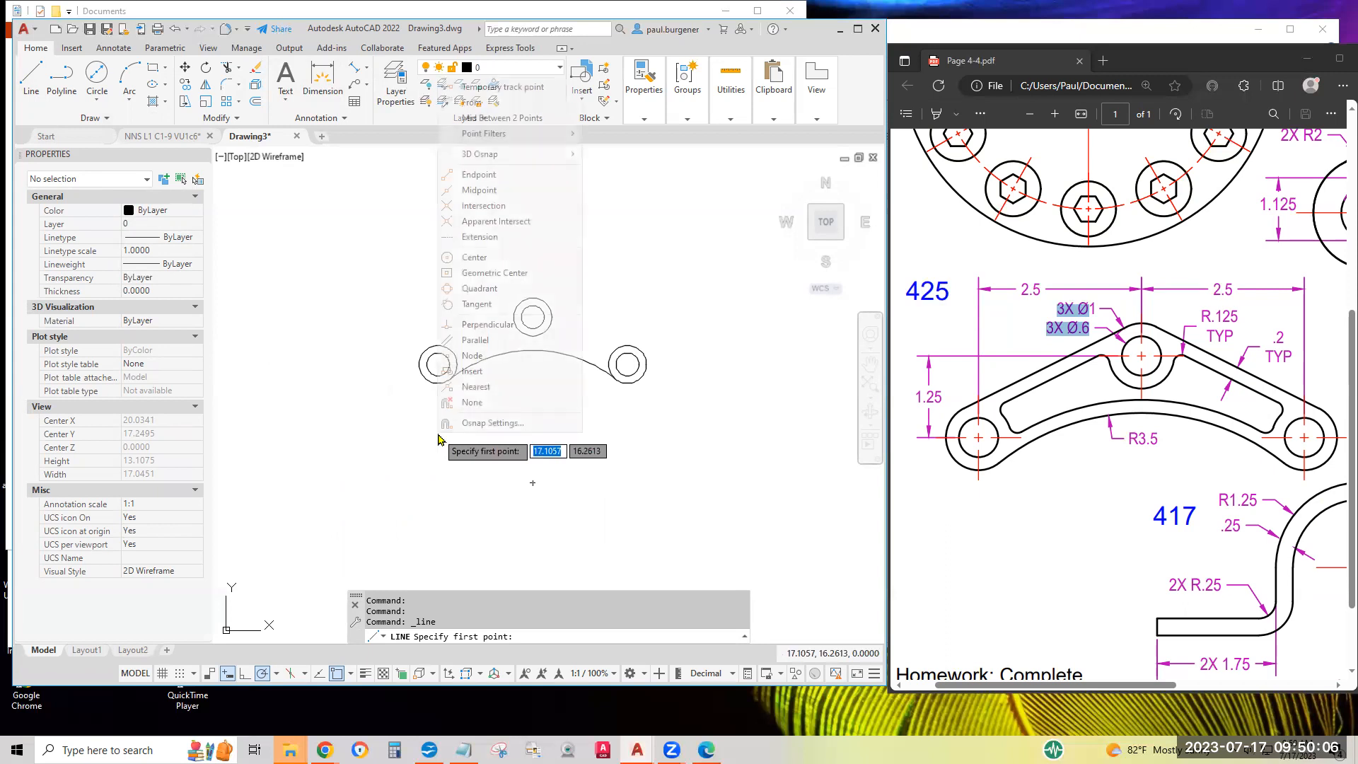
click(477, 304)
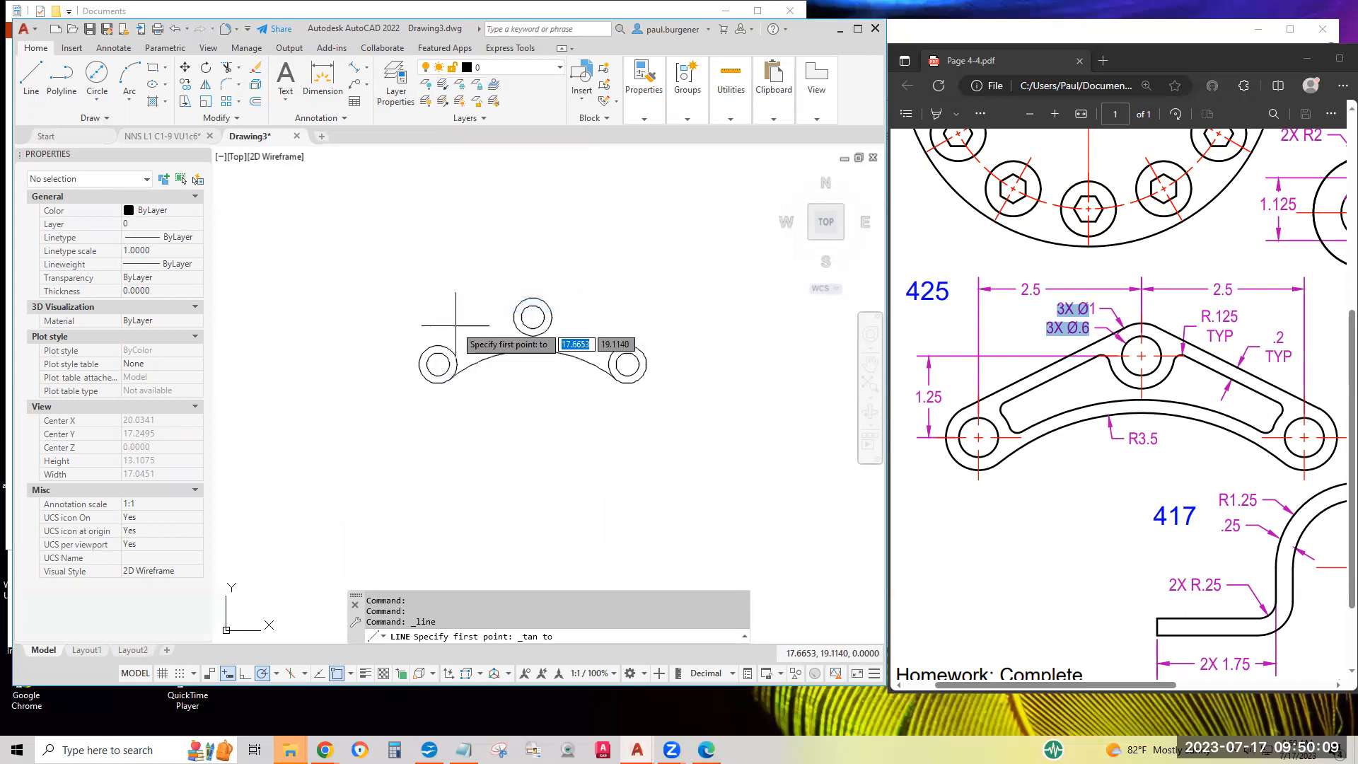
click(422, 347)
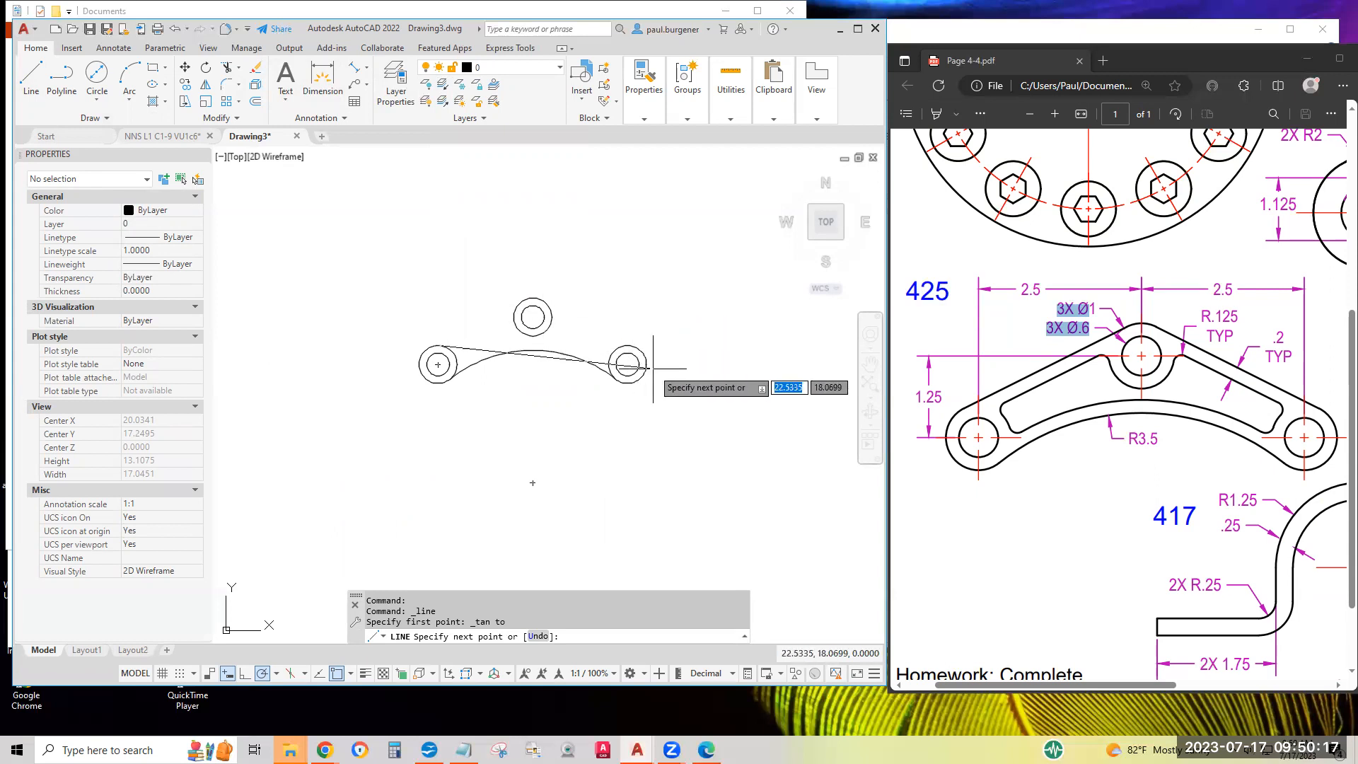
key(F8)
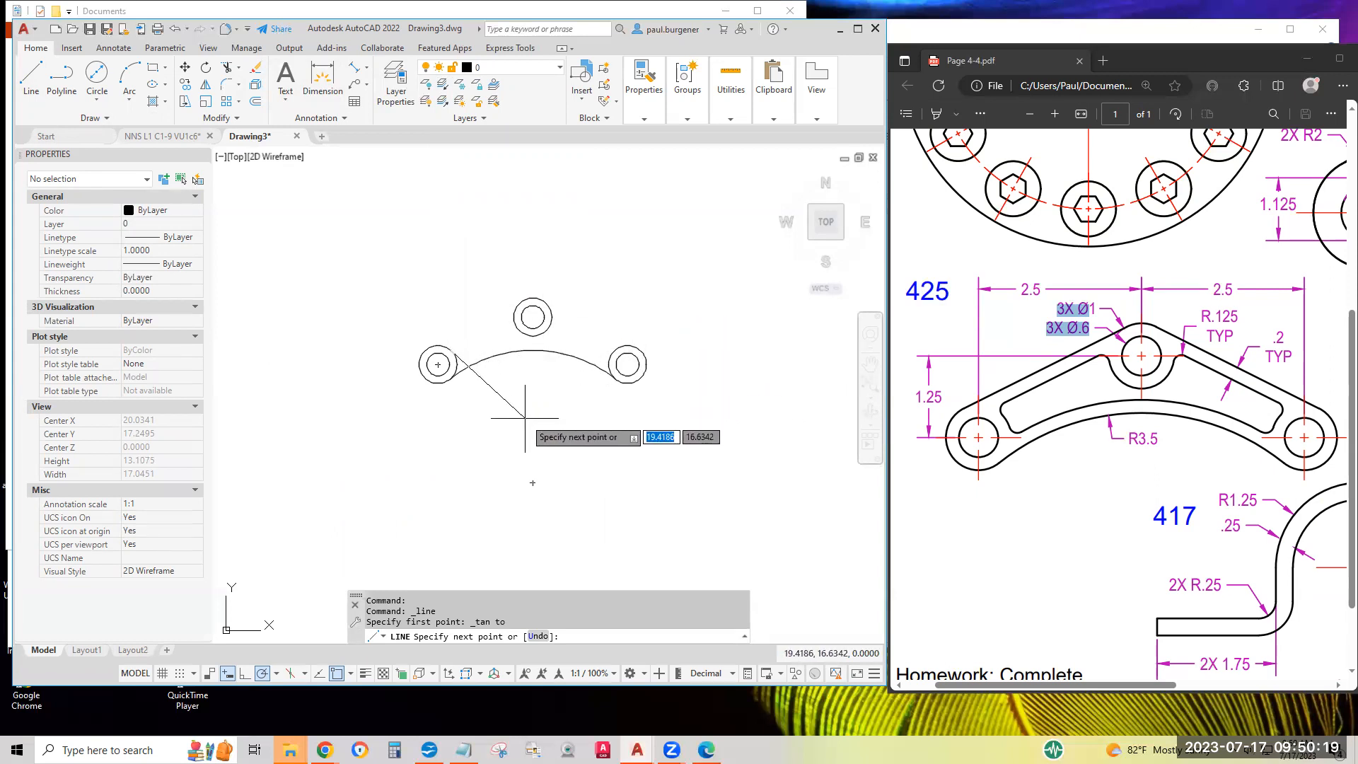
shift+right_click(524, 418)
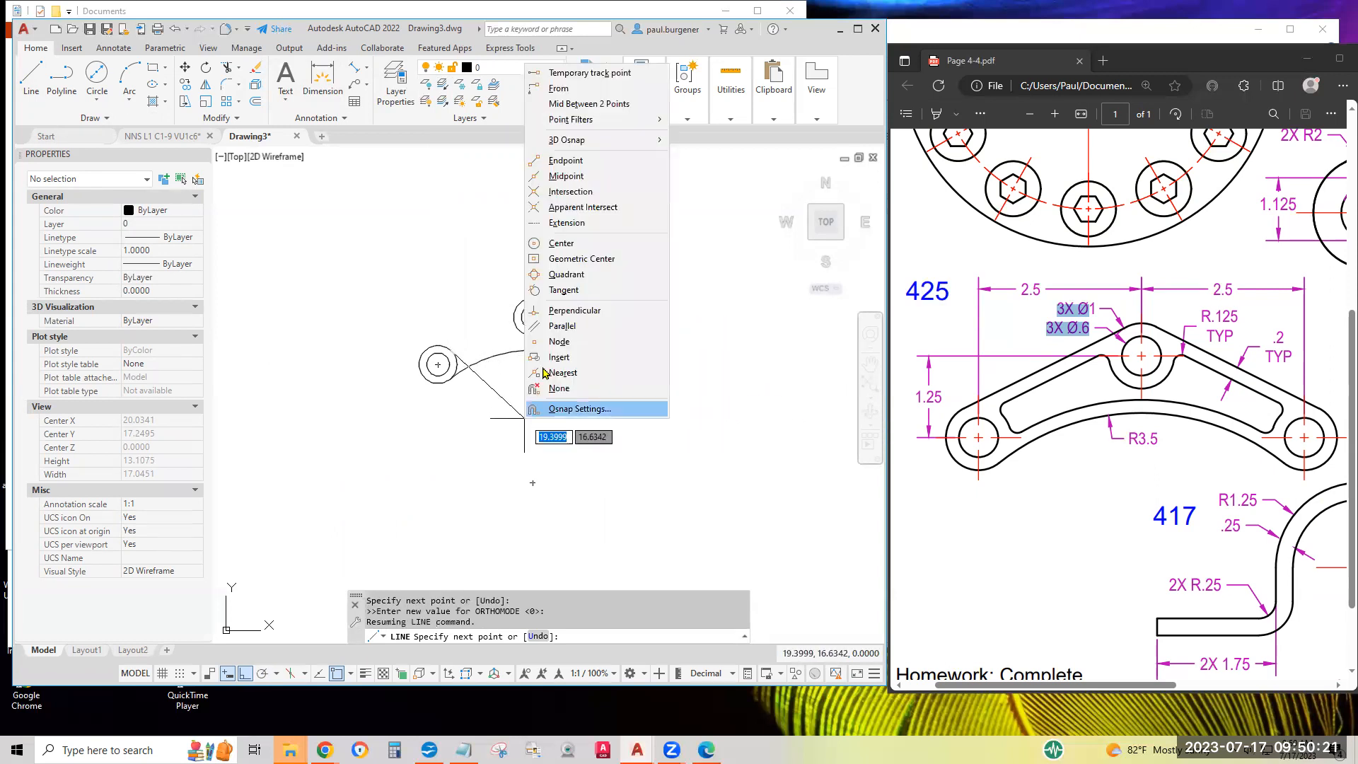
click(563, 290)
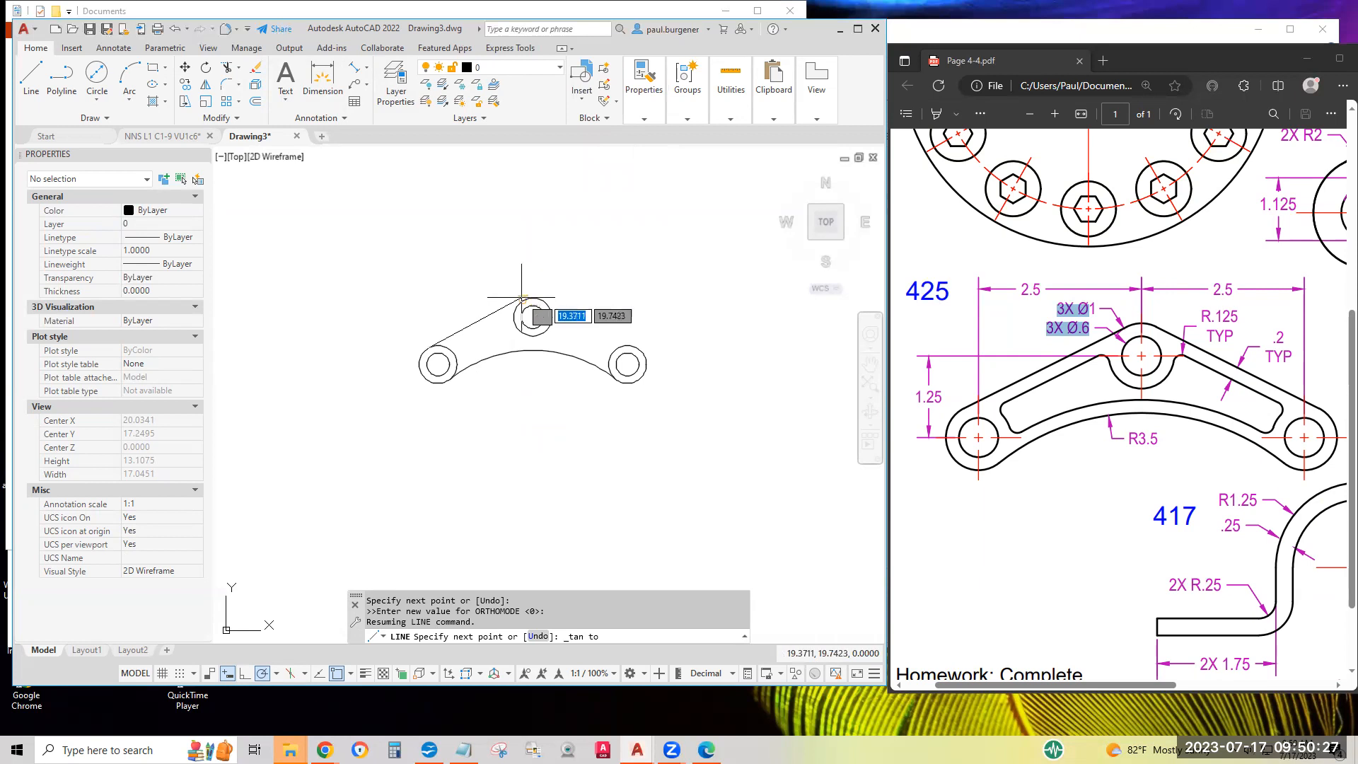
click(523, 299)
key(Return)
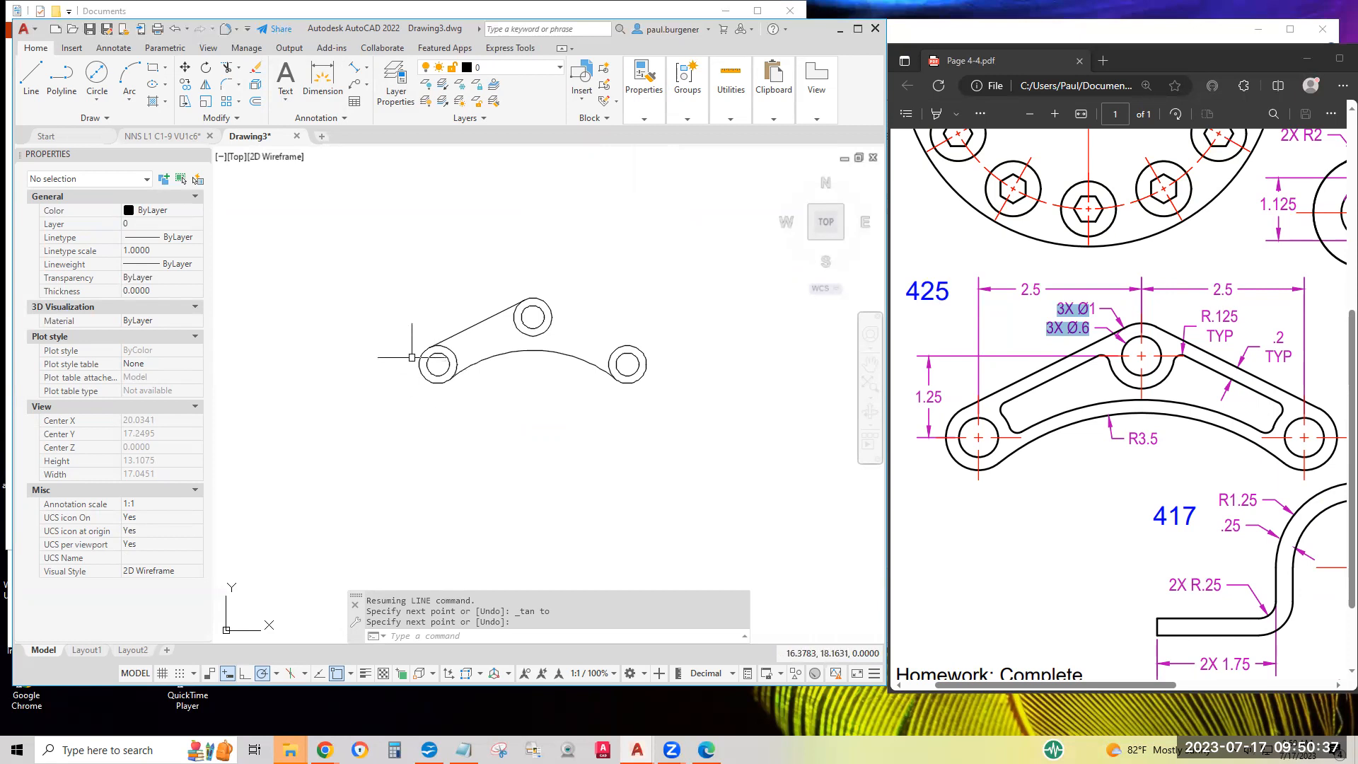
- Mirror the tangent line about a vertical line through the upper circles' center, keeping the source object
click(206, 86)
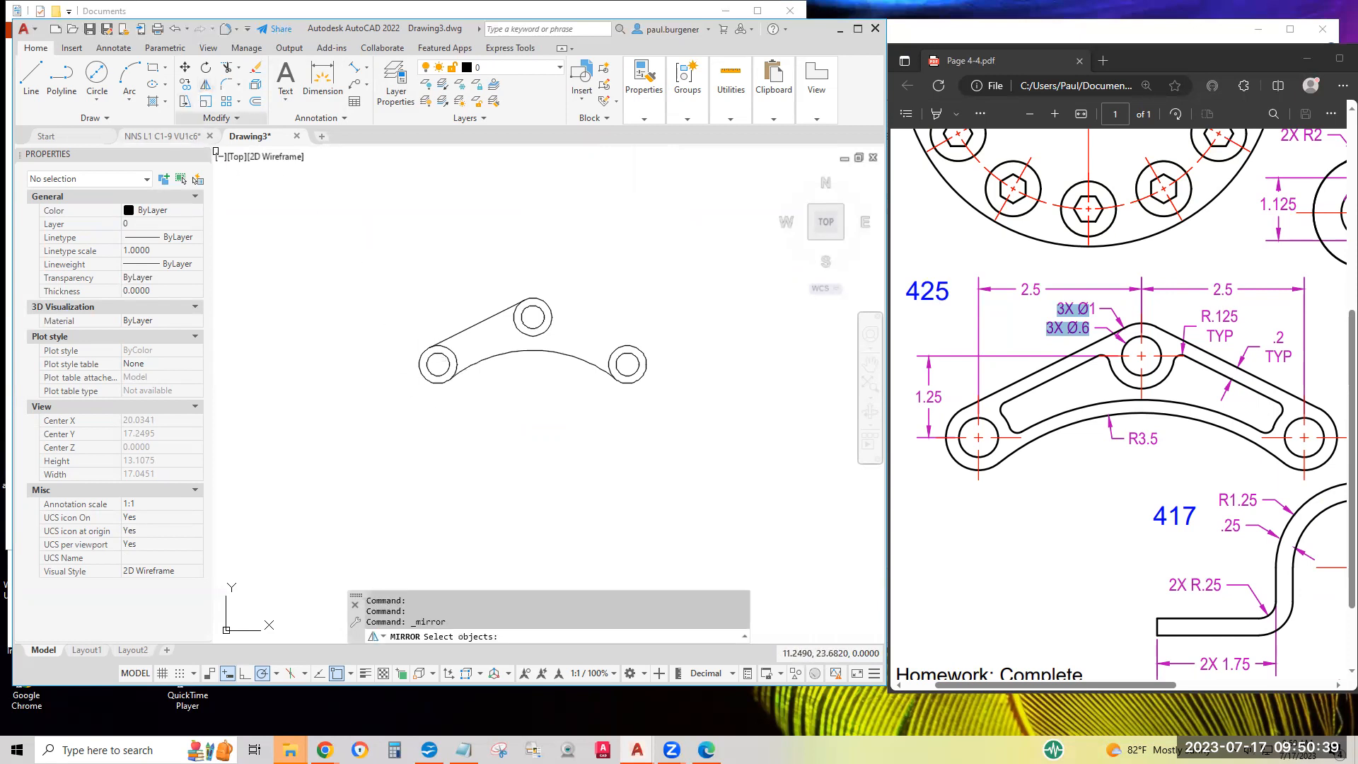
click(480, 330)
key(Return)
click(533, 315)
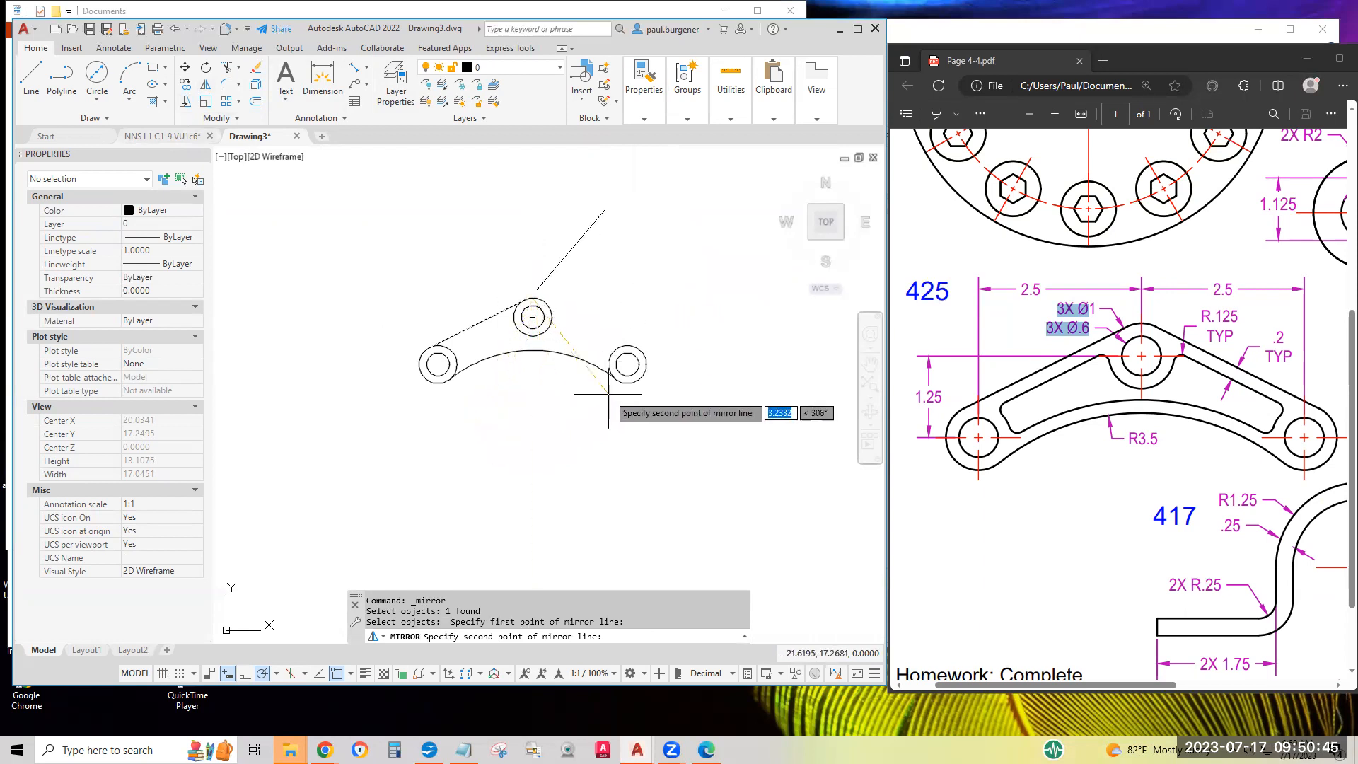
click(533, 448)
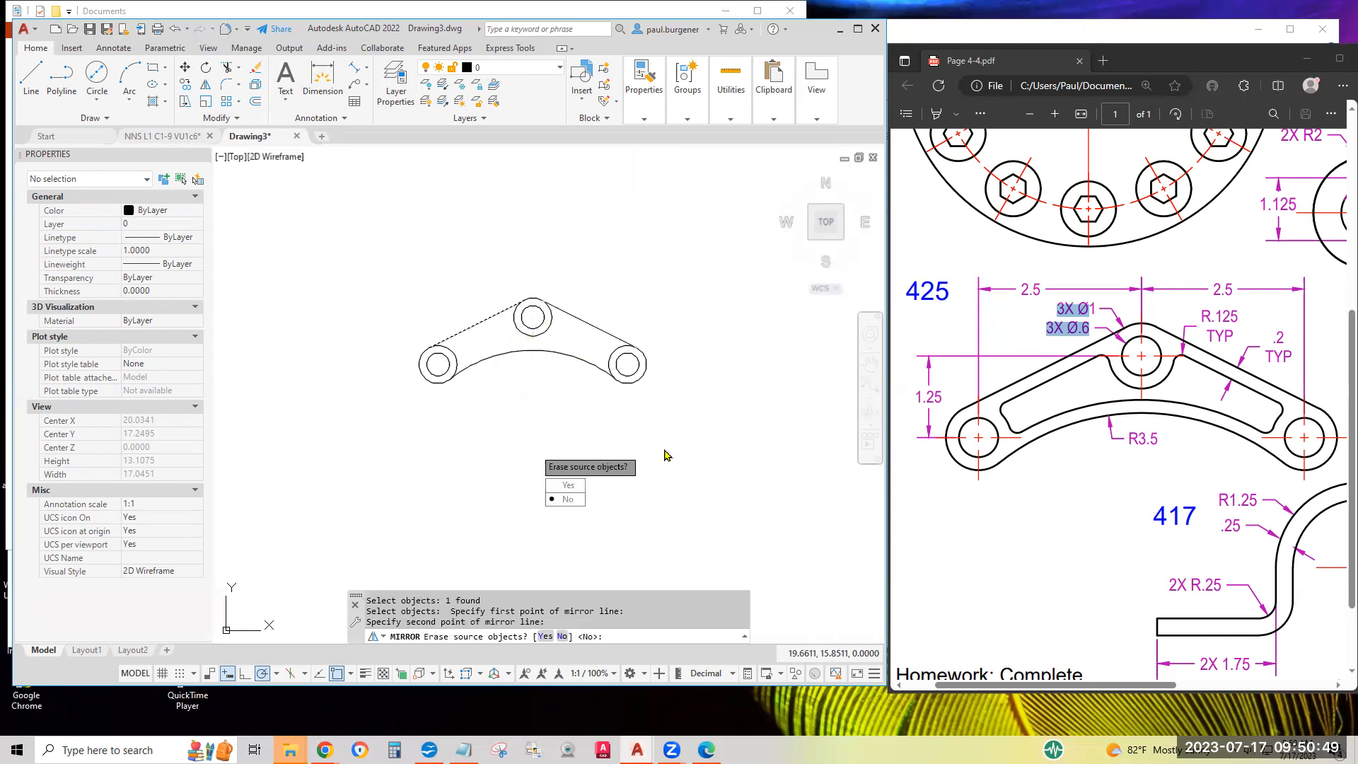
key(Return)
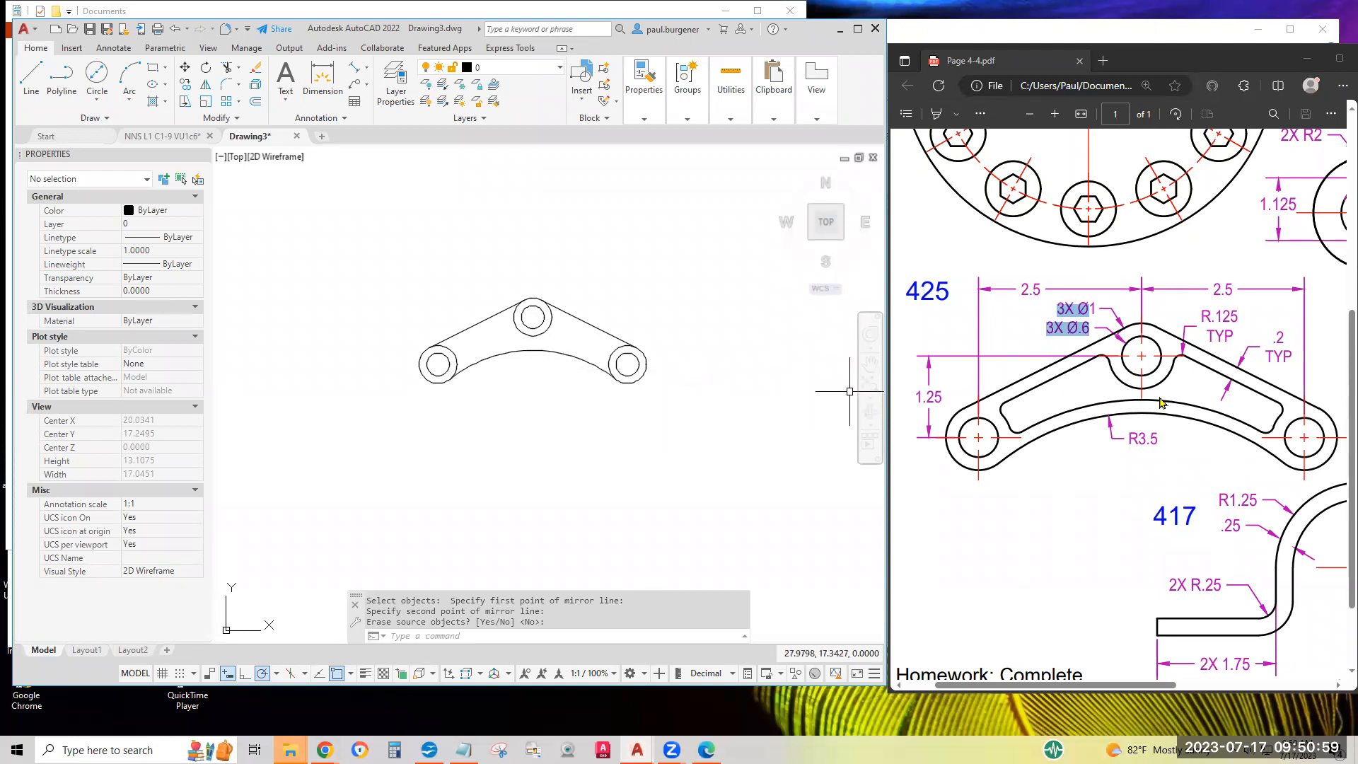
- Offset both sloping tangent lines 0.2 units toward the inside of the bracket
drag(1272, 335, 1298, 336)
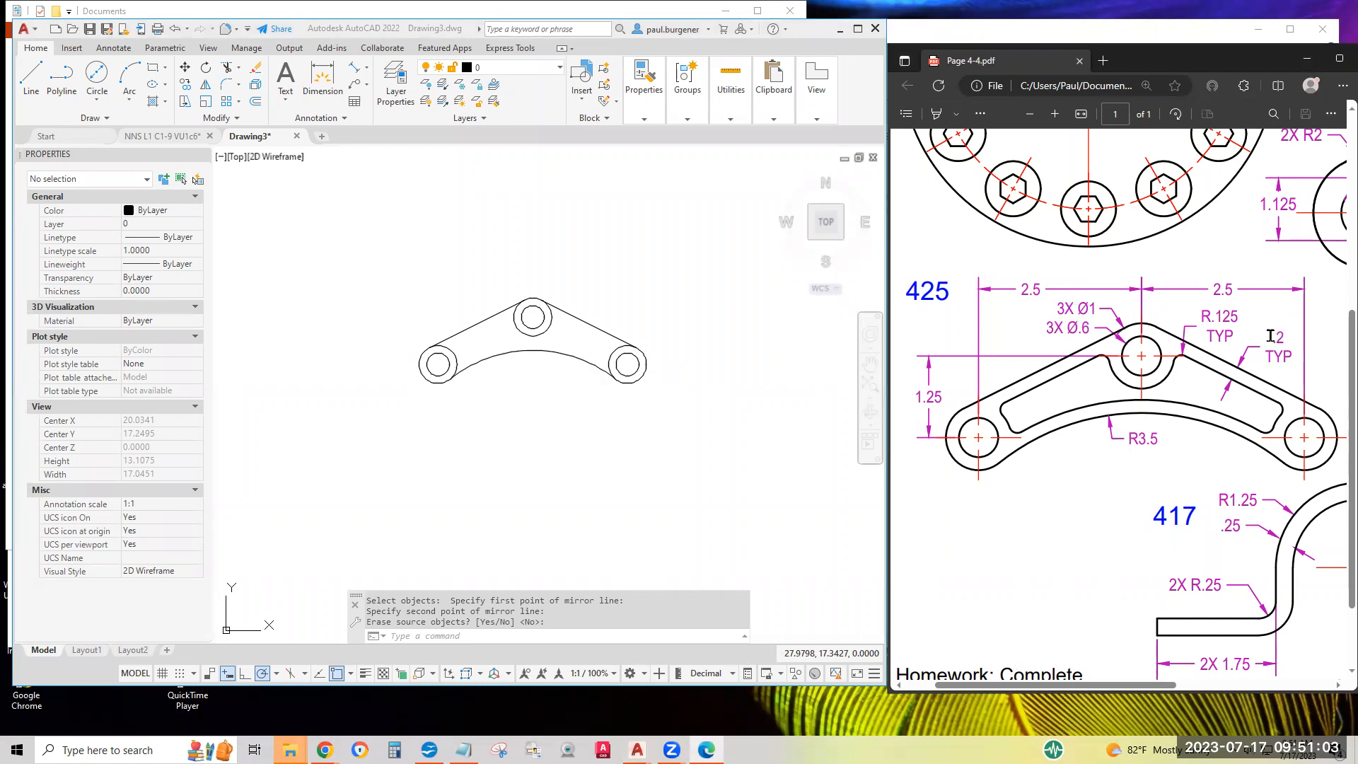
double_click(1281, 339)
click(453, 236)
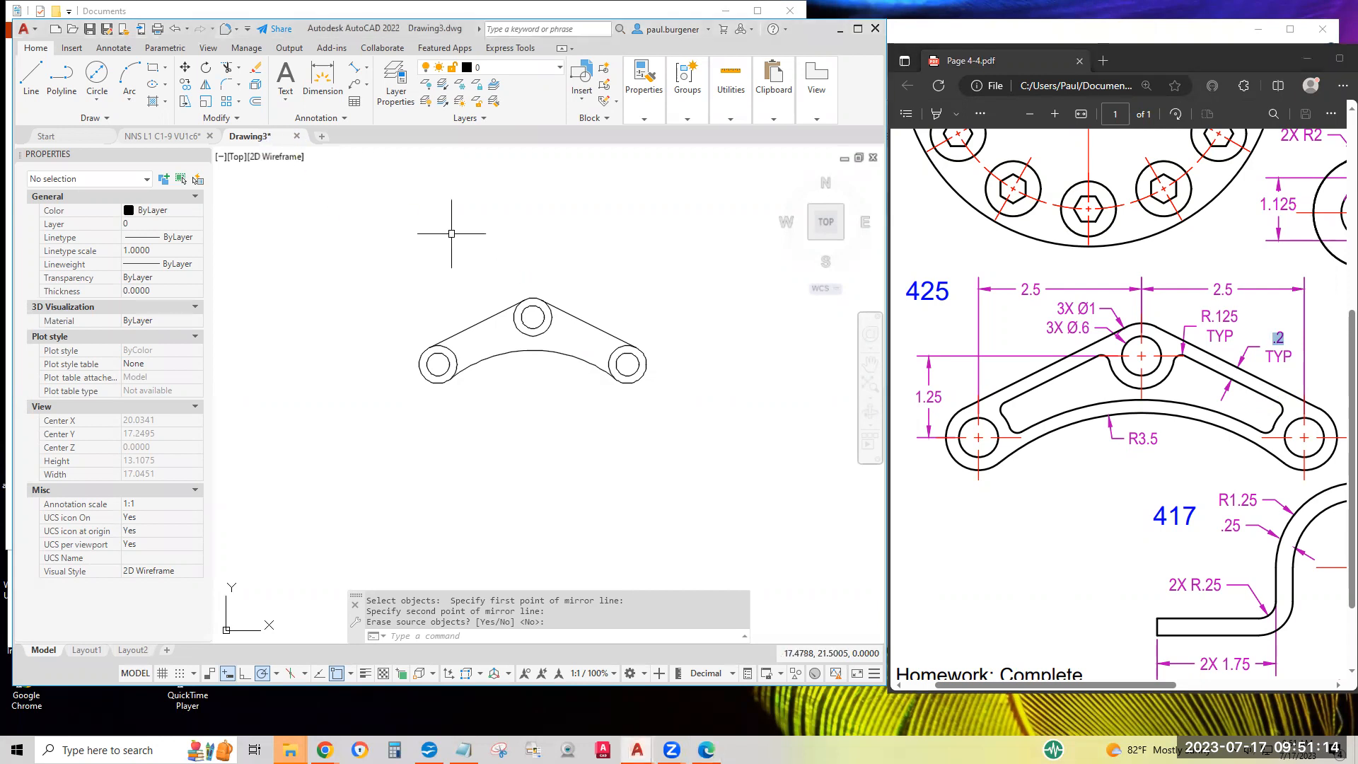
click(256, 105)
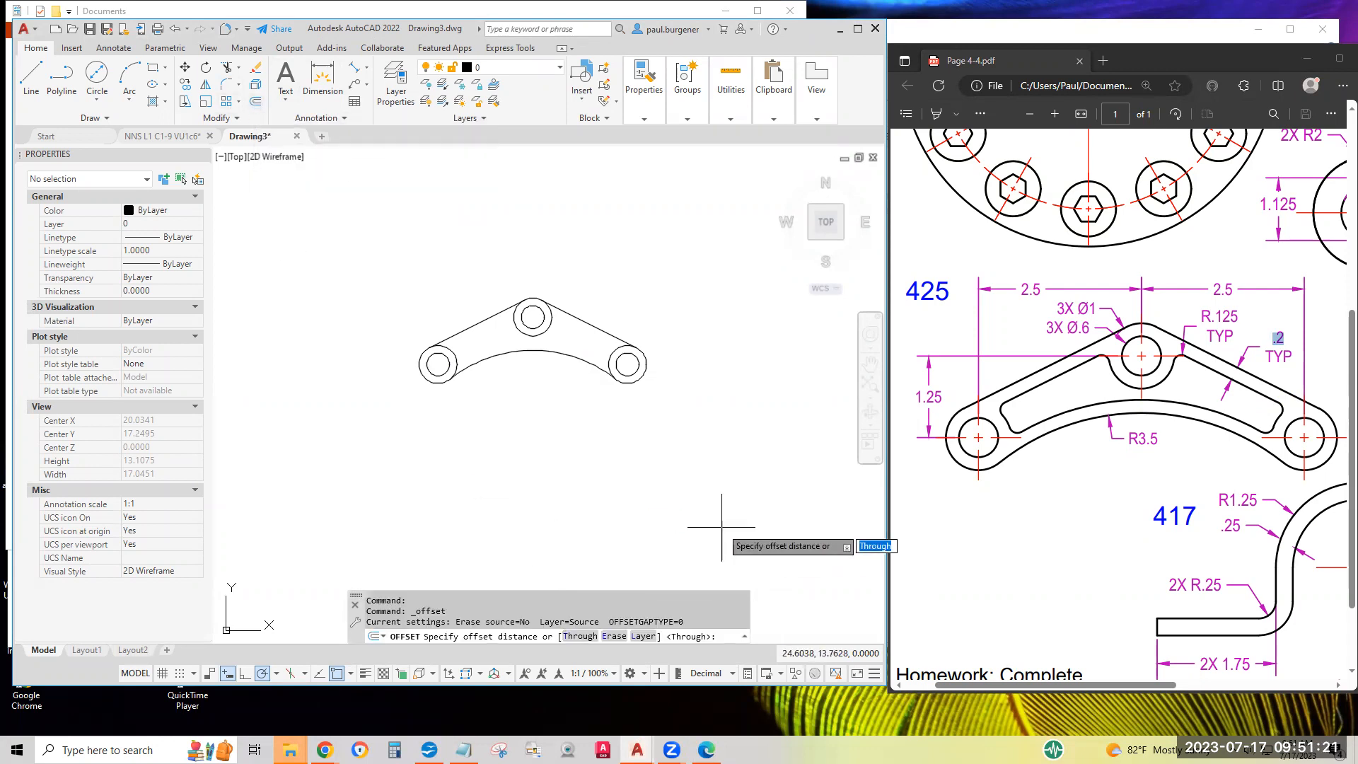
text(.)
key(Return)
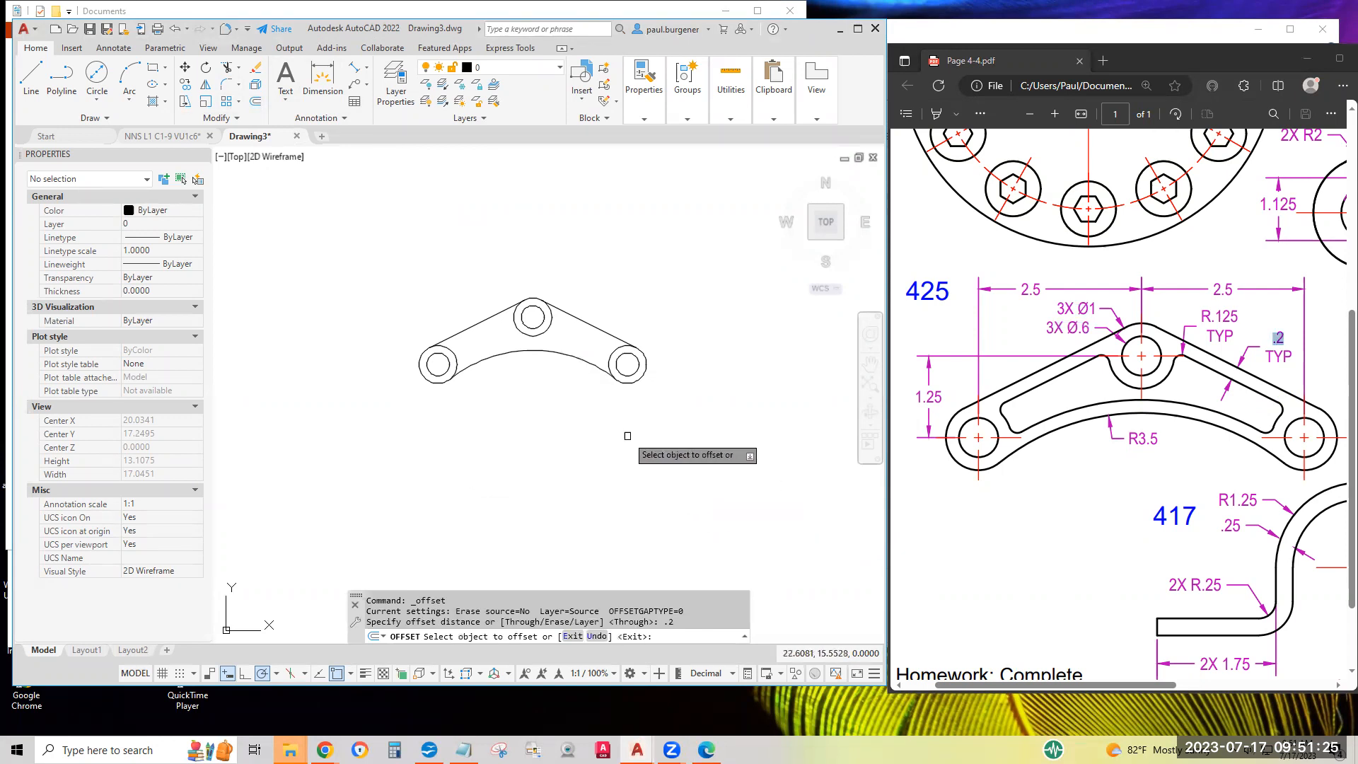
click(584, 319)
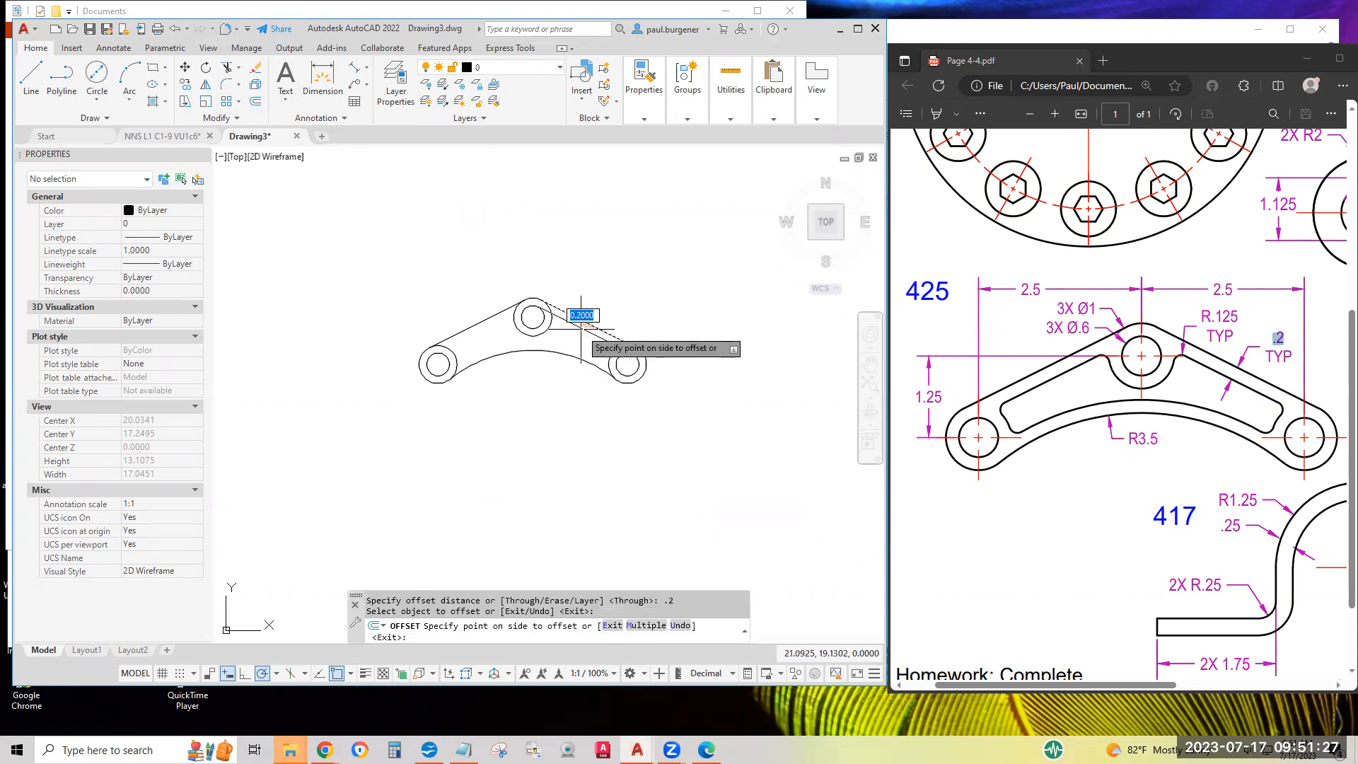
click(520, 343)
click(481, 322)
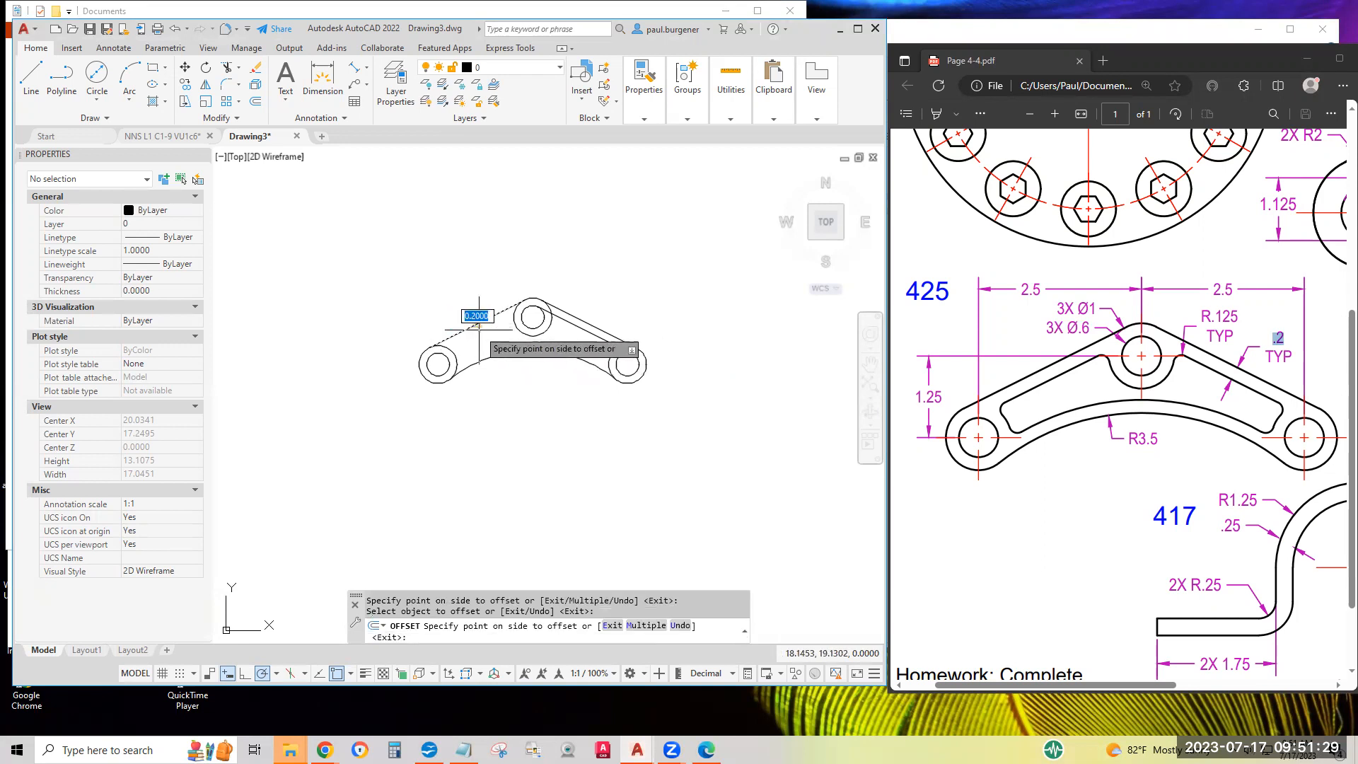
click(507, 350)
- Offset the lower connecting arc 0.2 units upward into the bracket
click(507, 351)
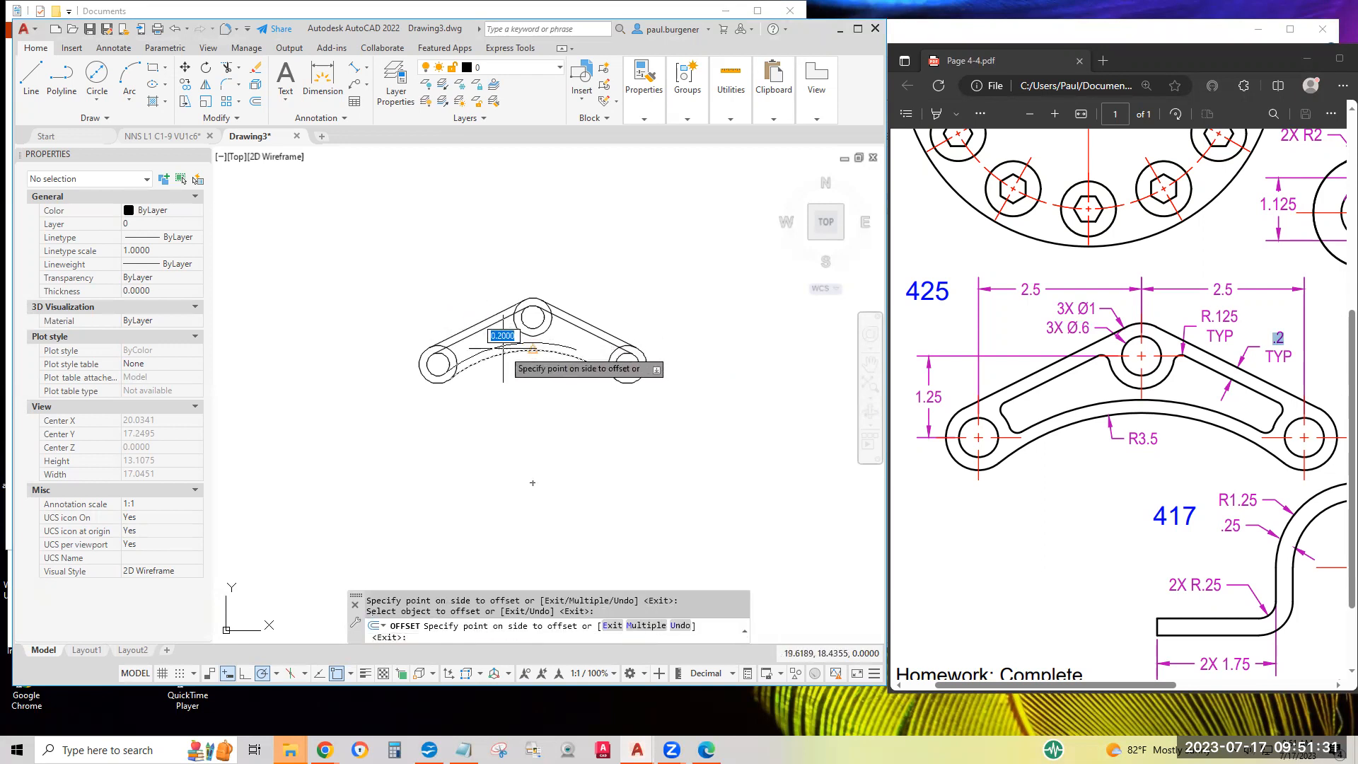
click(497, 341)
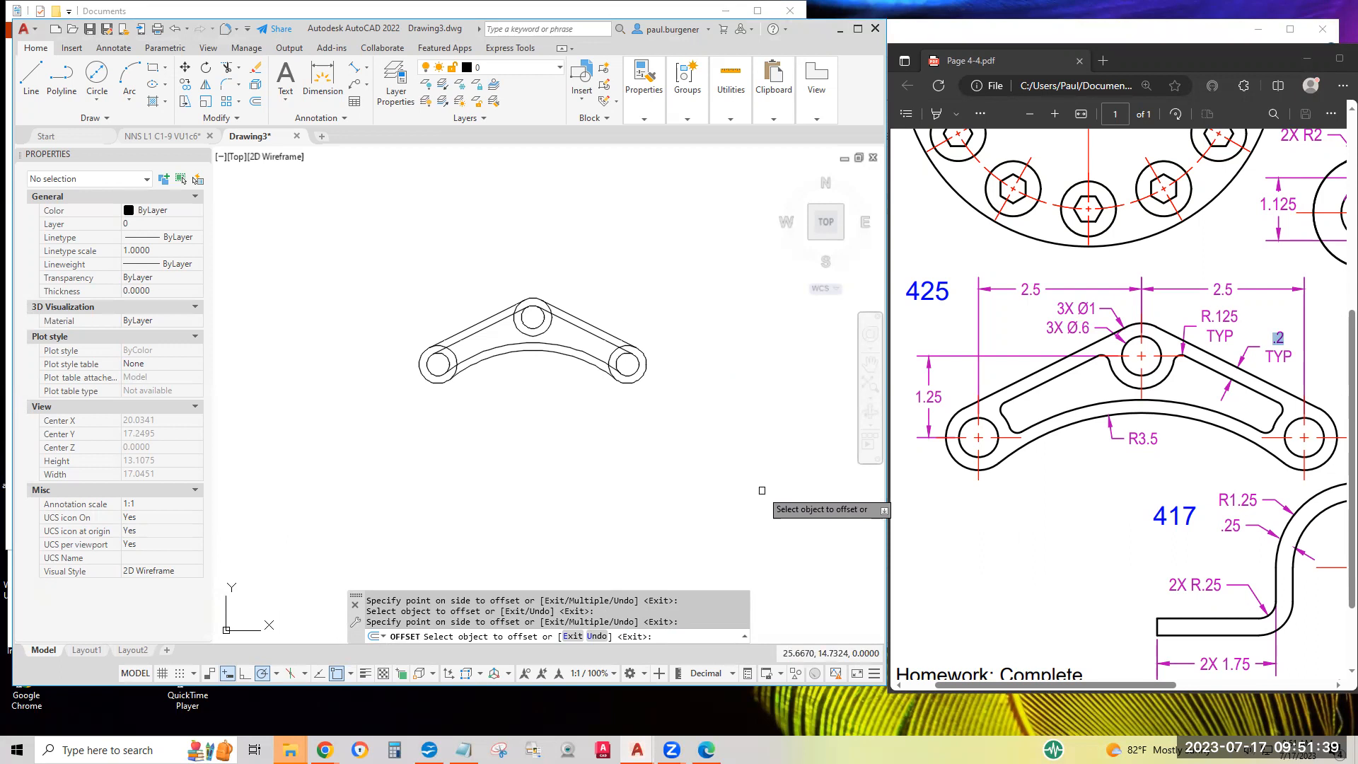
key(Return)
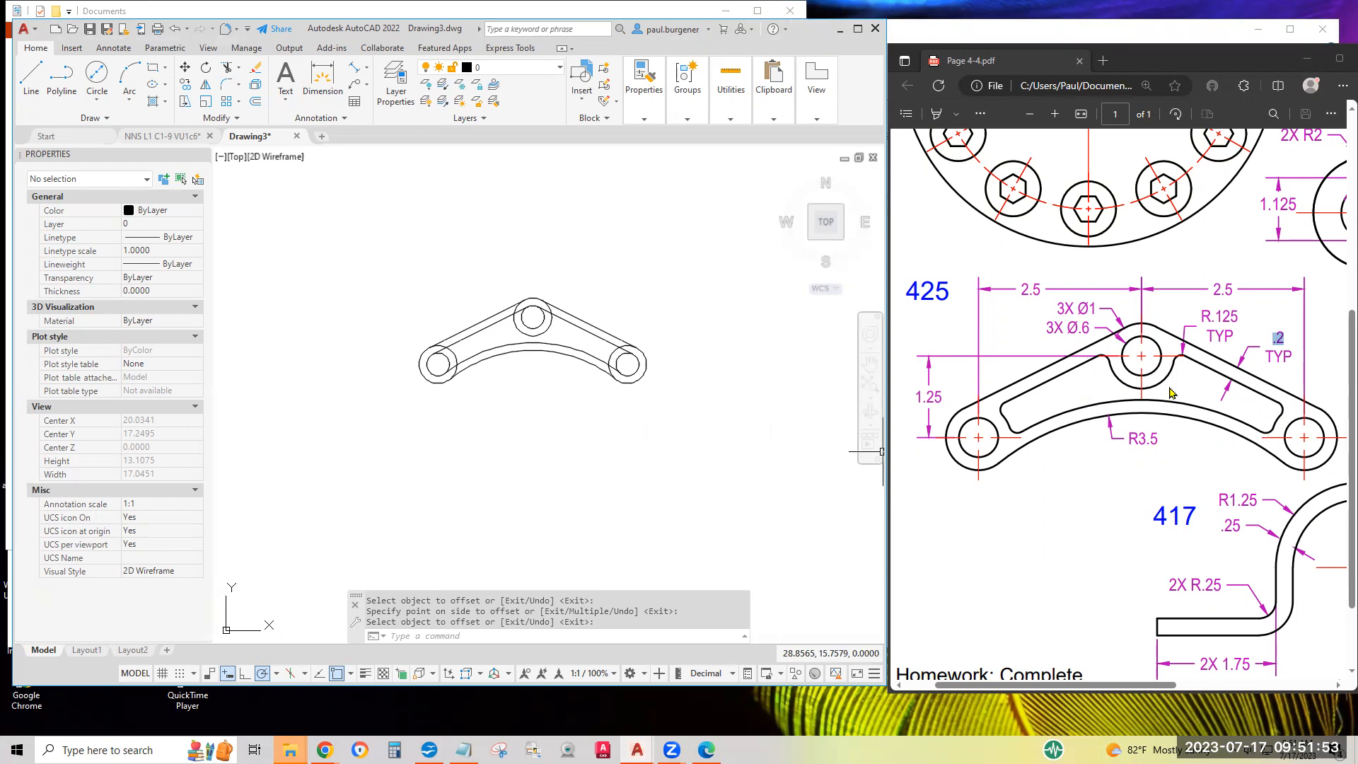
- Fillet the left inner line and the inner arc to the lower-left outer circle with a radius of 1/8
drag(1203, 314, 1242, 317)
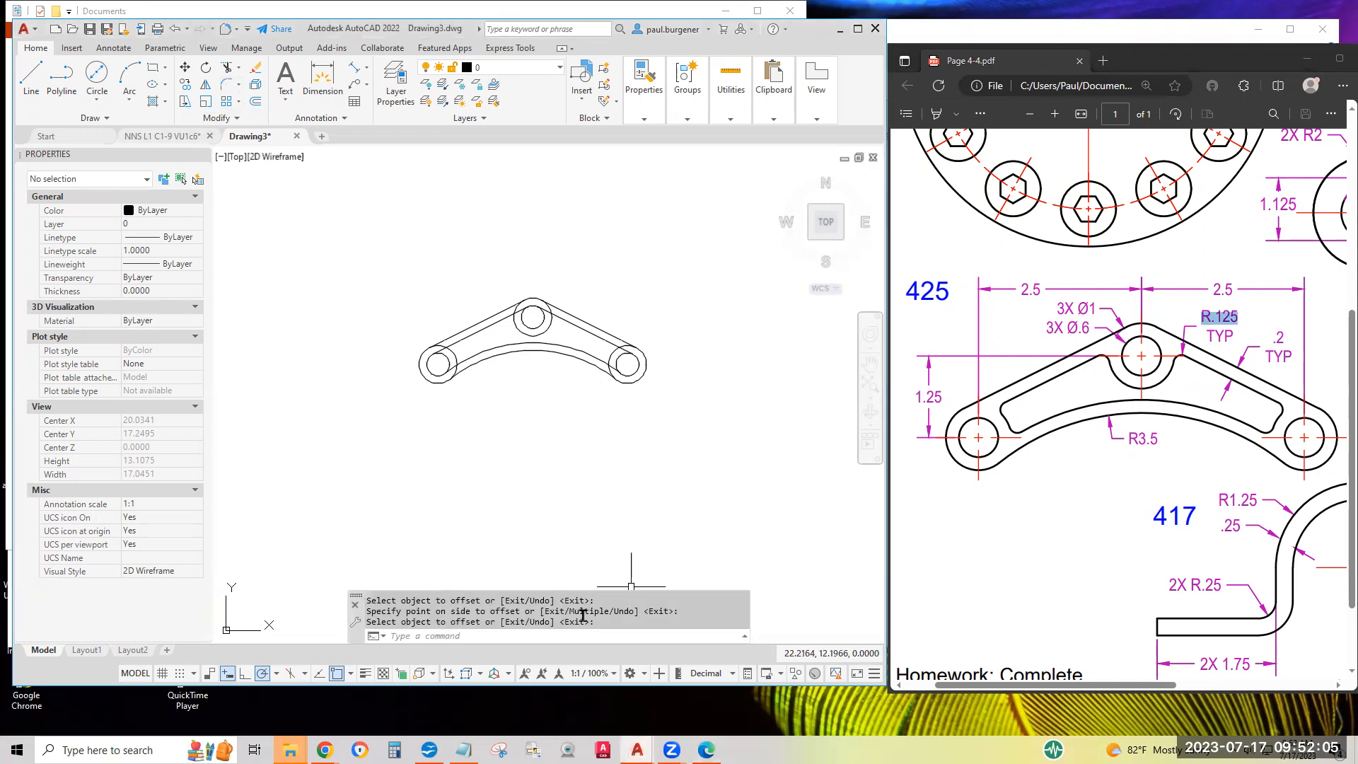
click(224, 85)
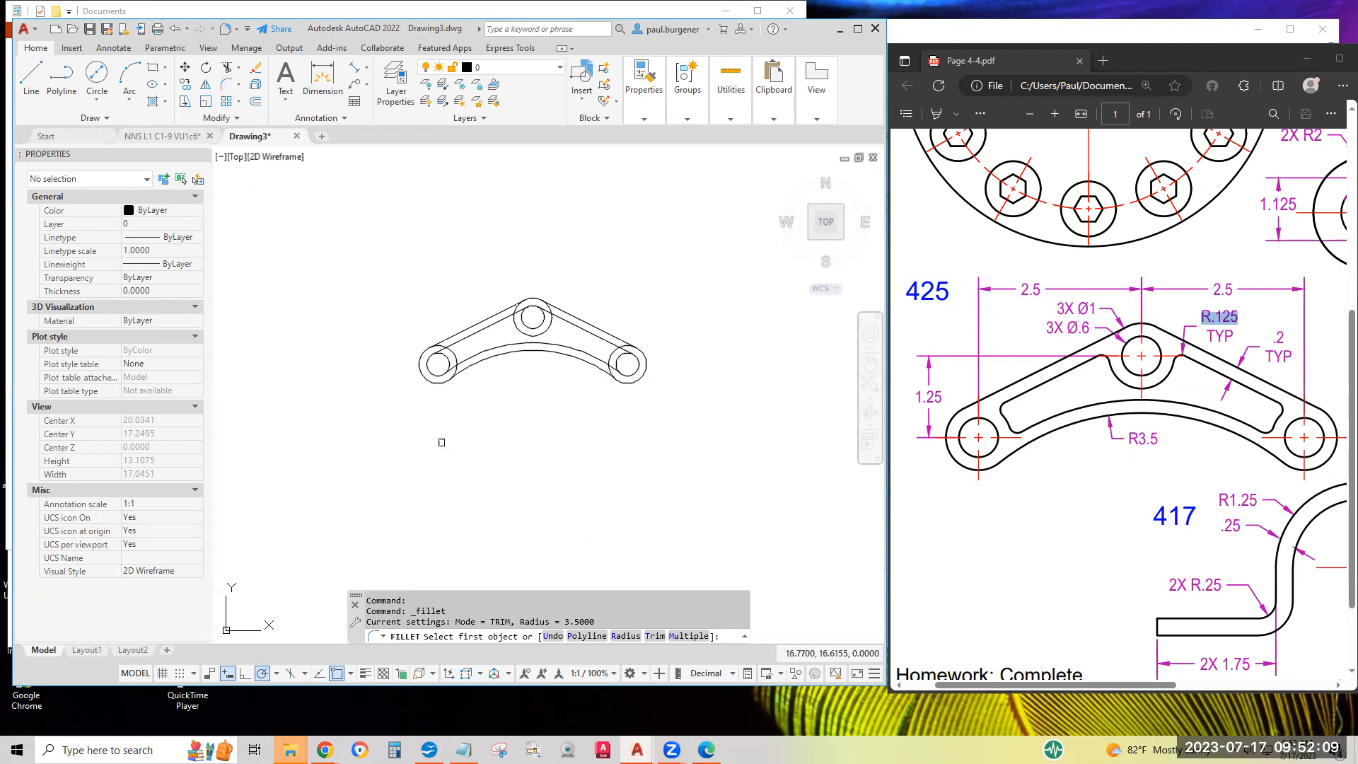
drag(578, 624, 609, 621)
click(626, 636)
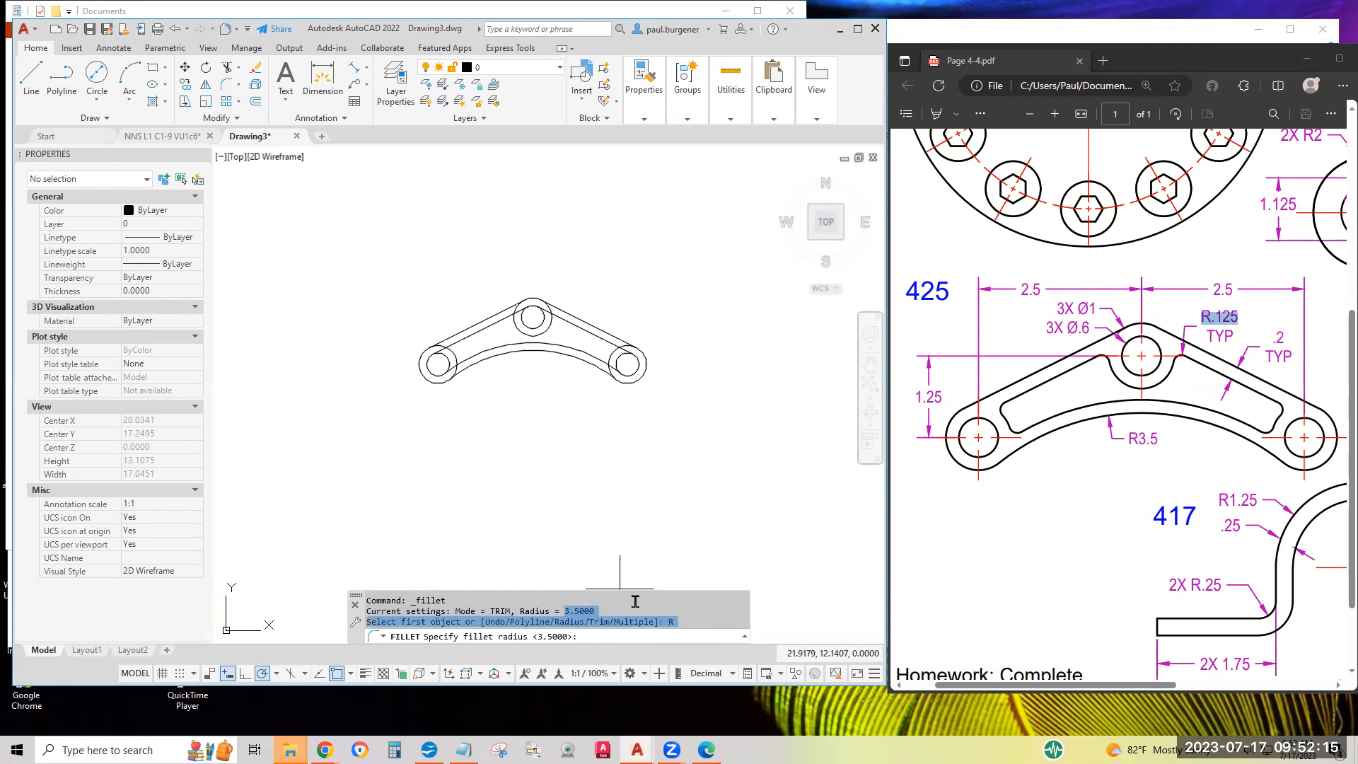
text(1/8)
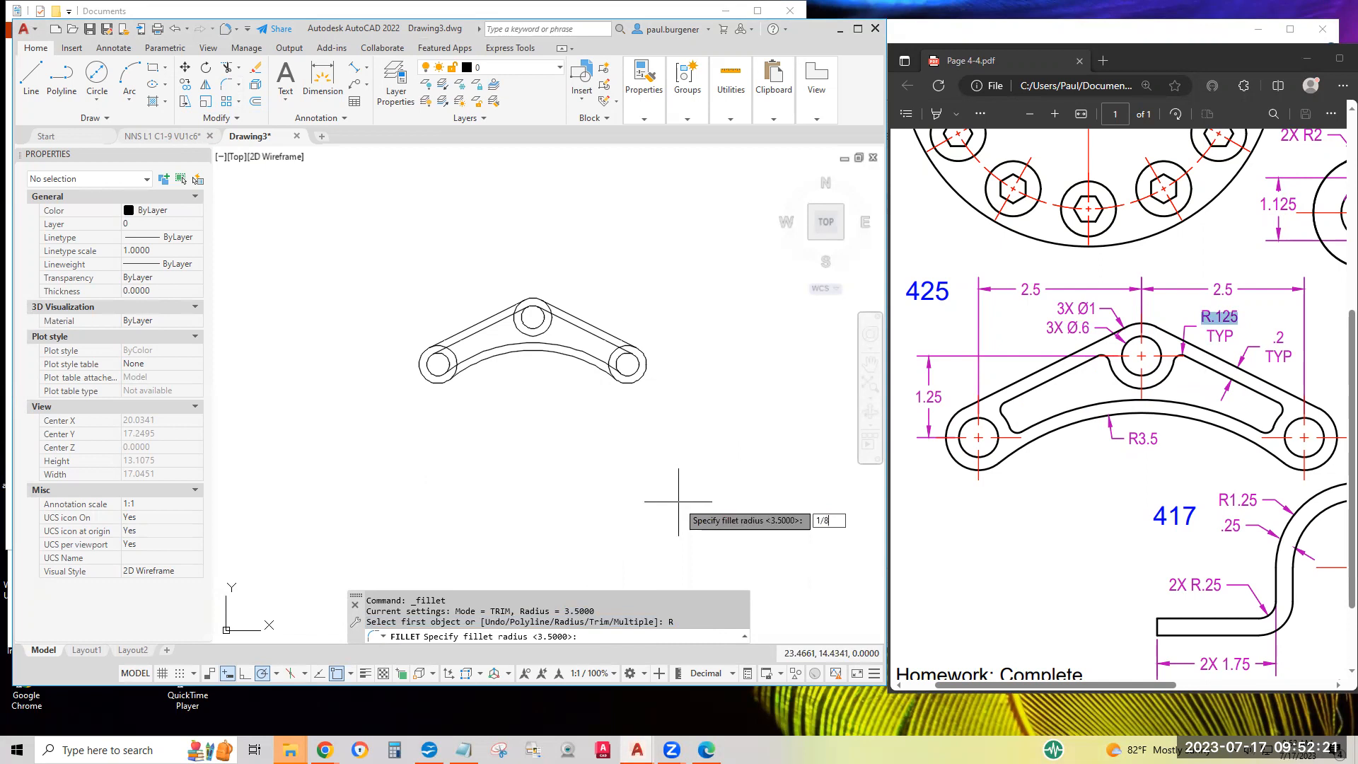
key(Return)
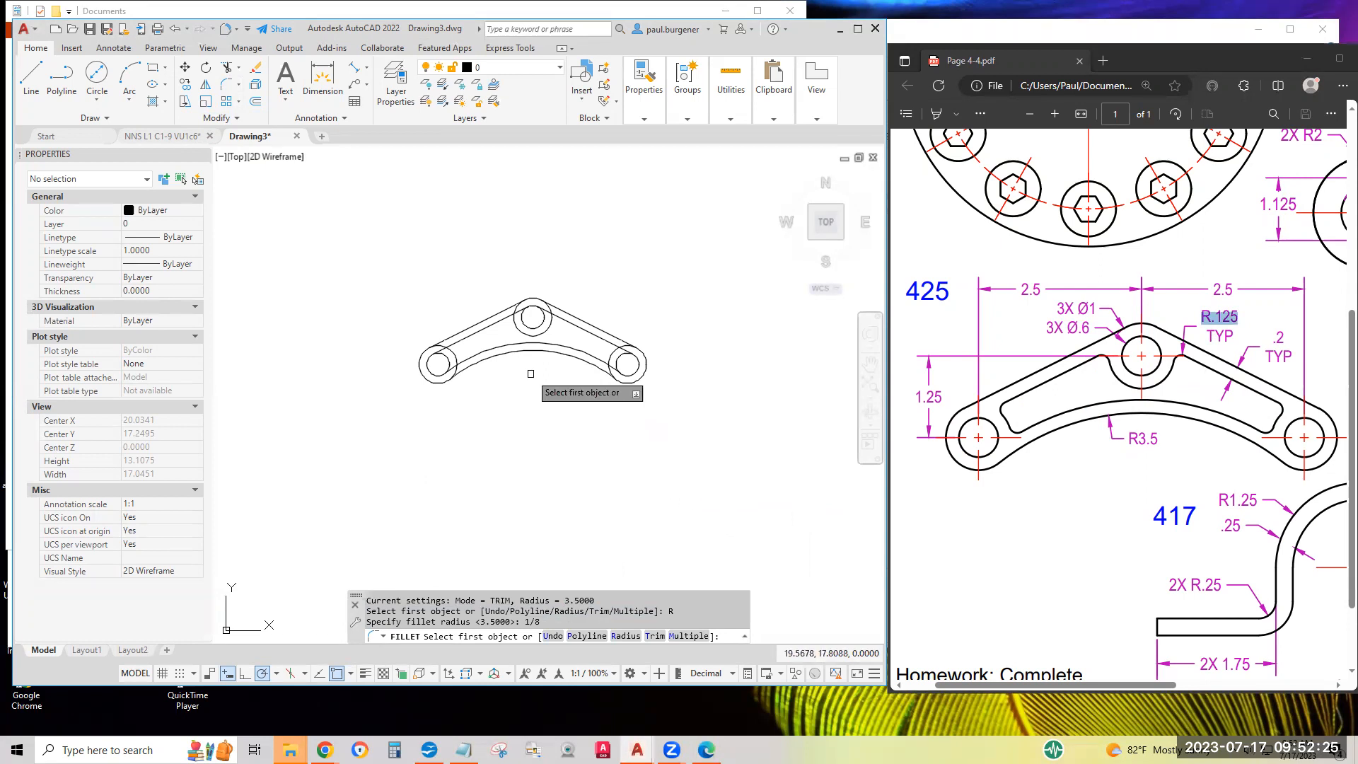
scroll(453, 354, up, 6)
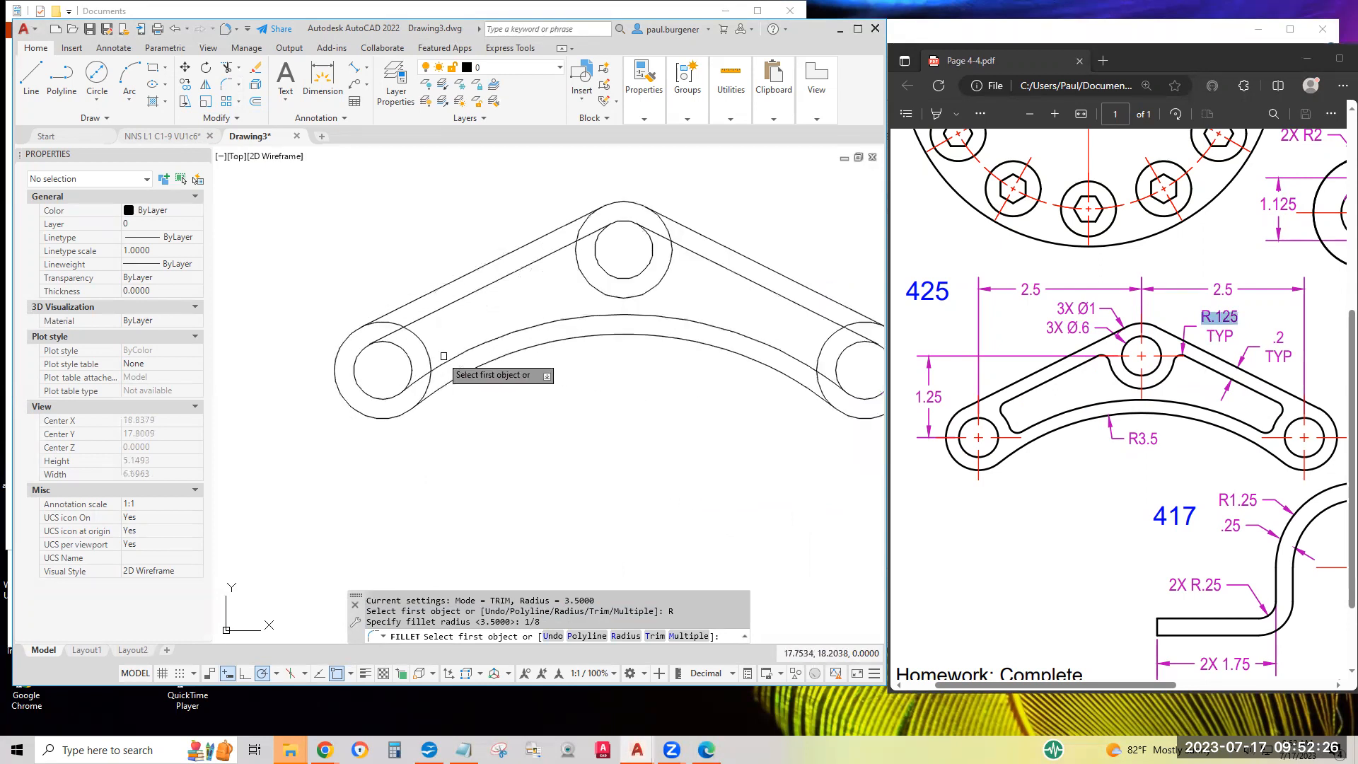
click(411, 297)
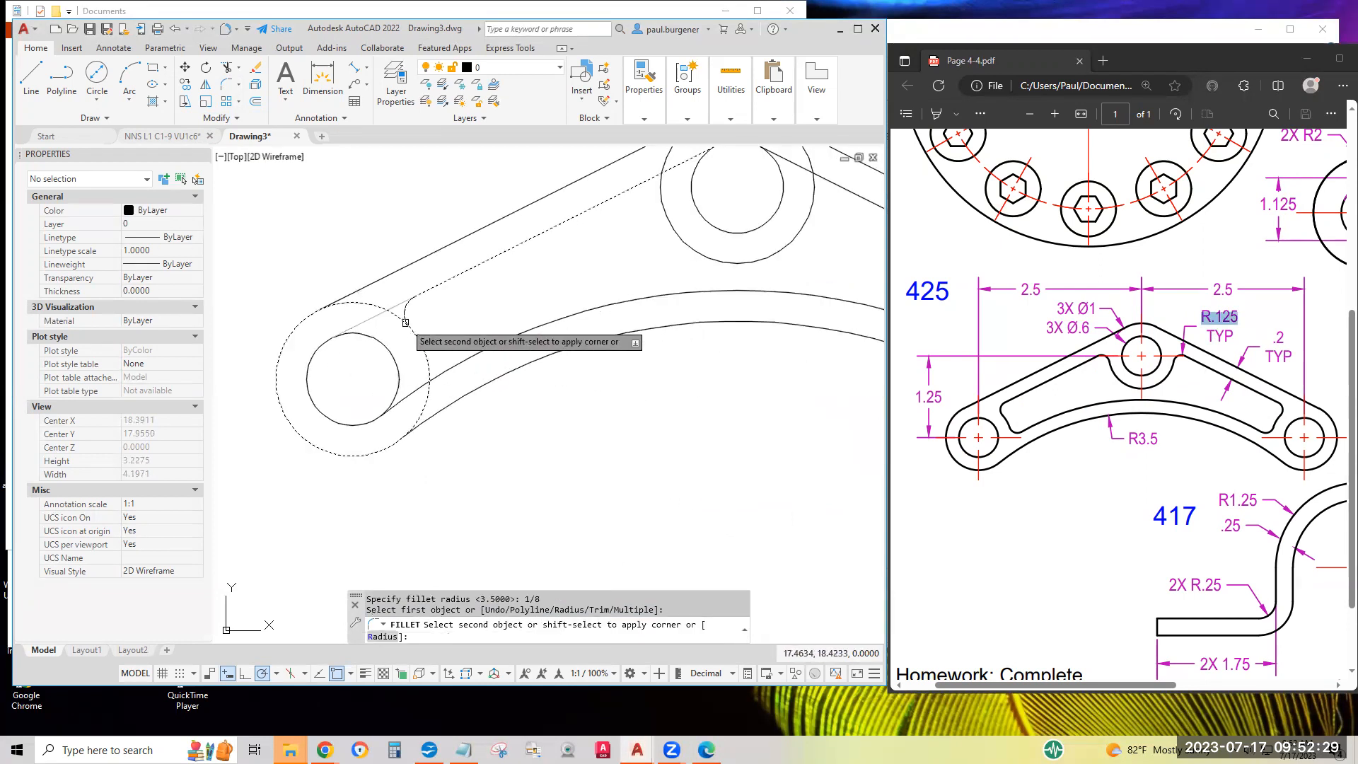
click(406, 323)
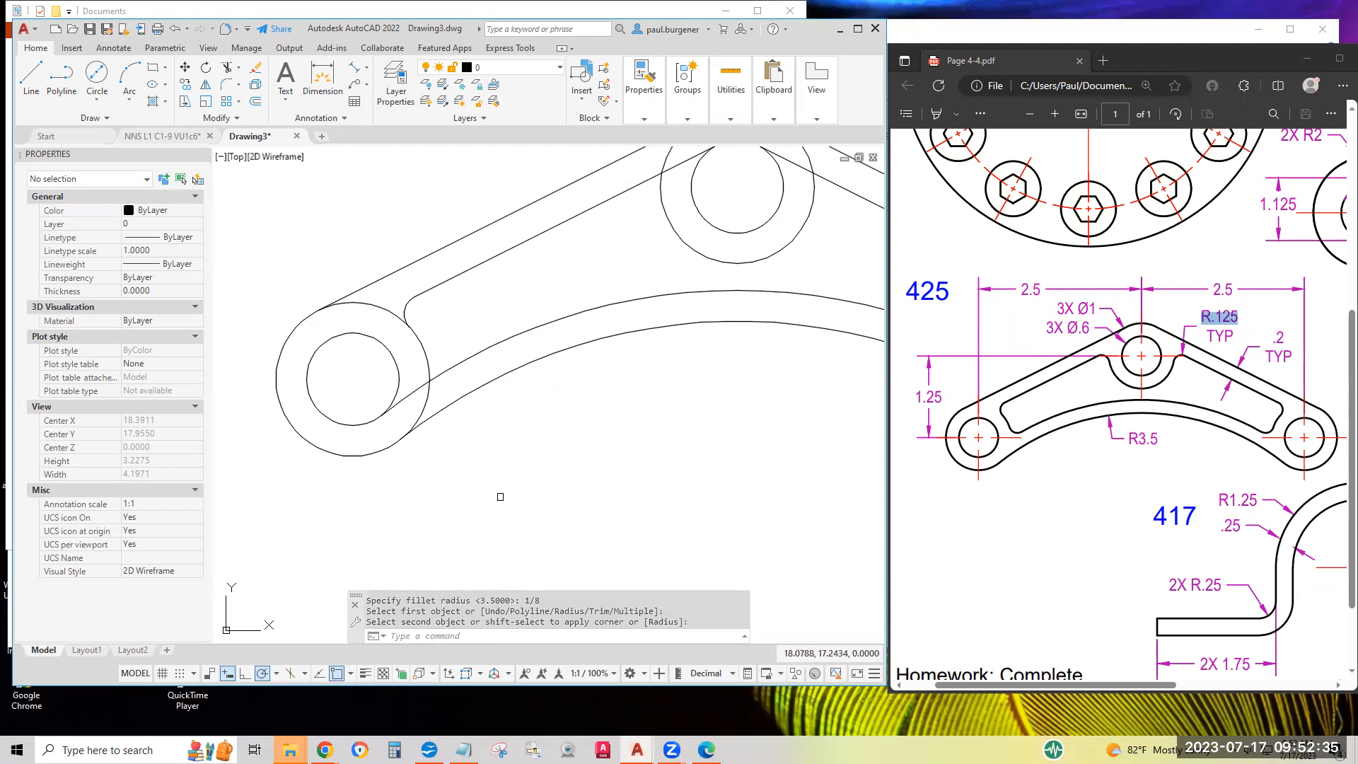
key(Return)
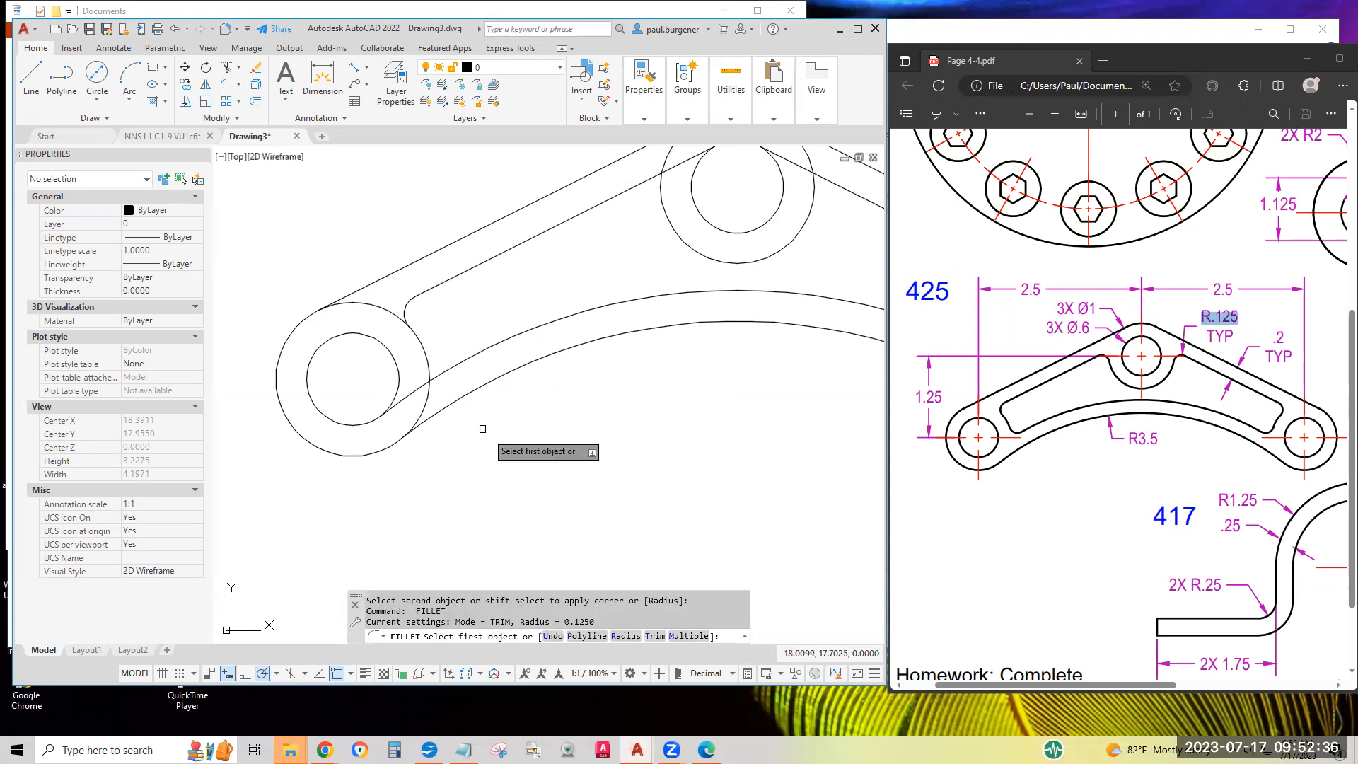
click(453, 371)
click(428, 361)
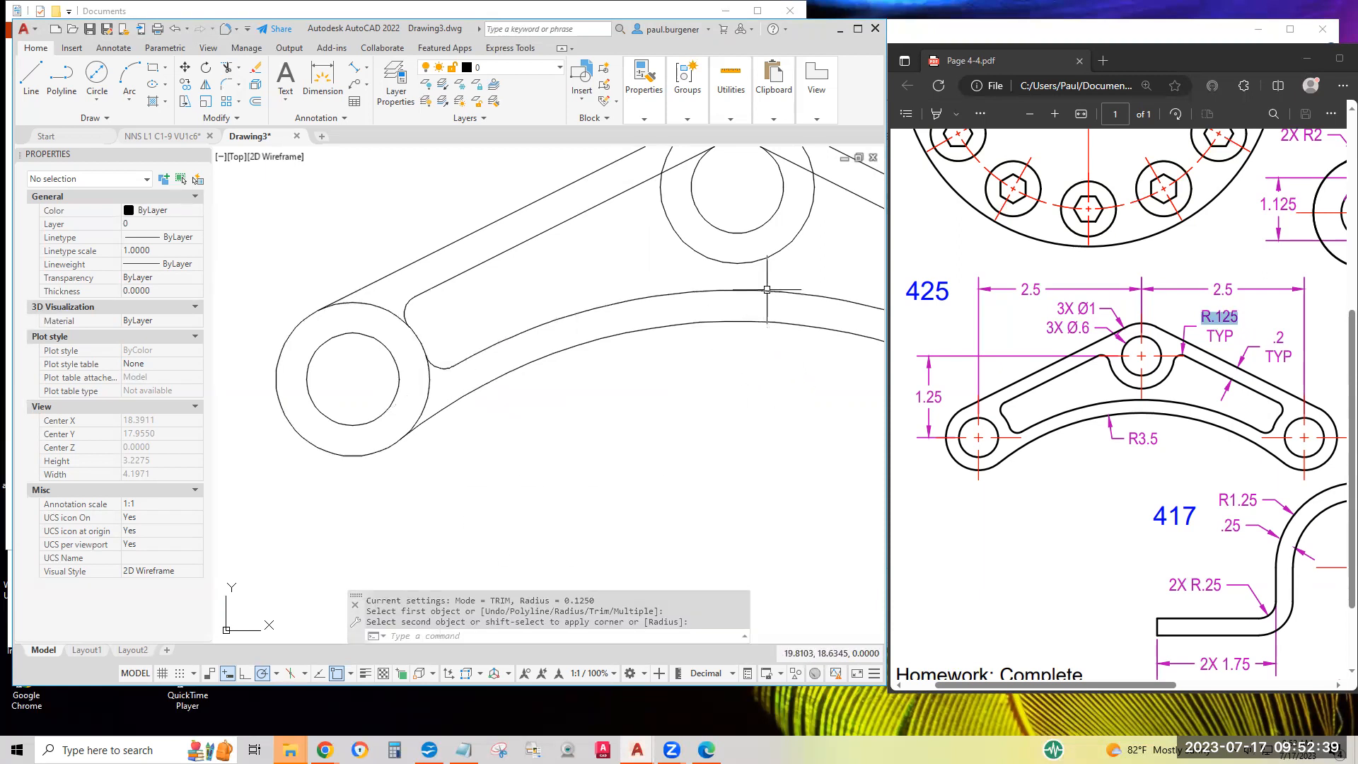
- Fillet both inner sloping lines to the upper outer circle with the same 0.125 radius
key(Return)
click(661, 193)
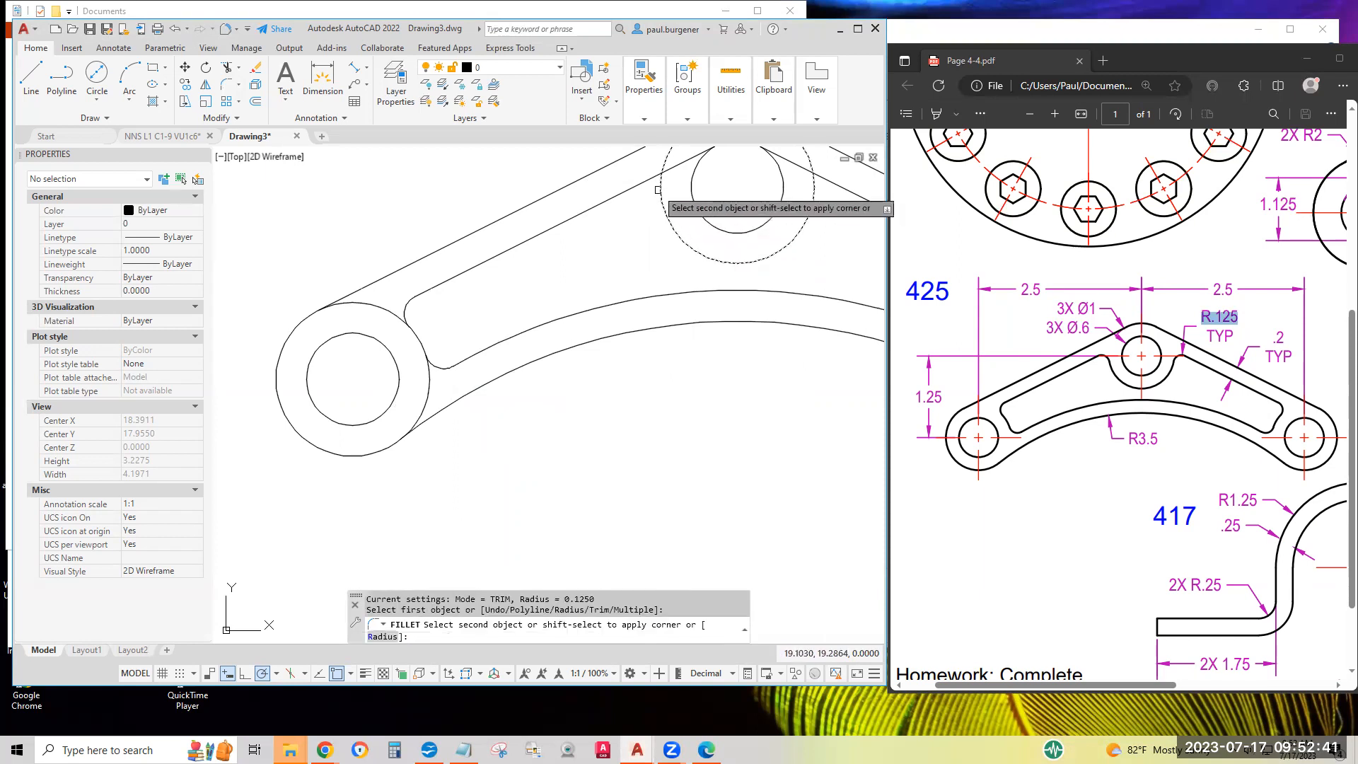
click(646, 182)
key(Return)
click(834, 182)
click(814, 198)
- Fillet the right inner line and the inner arc to the lower-right outer circle with the 0.125 radius
mouse_move(841, 281)
middle_down()
mouse_move(488, 361)
mouse_move(376, 321)
middle_up()
key(Return)
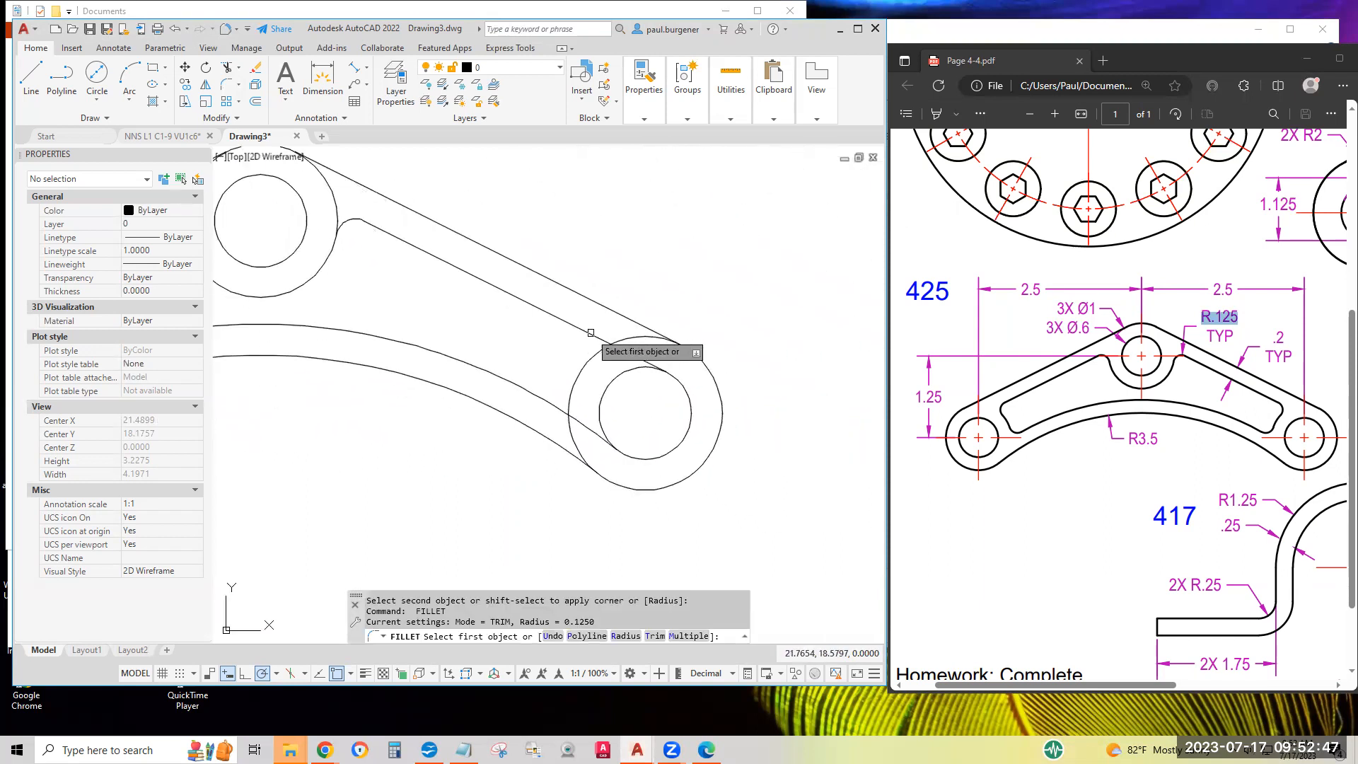
click(588, 330)
click(594, 354)
key(Return)
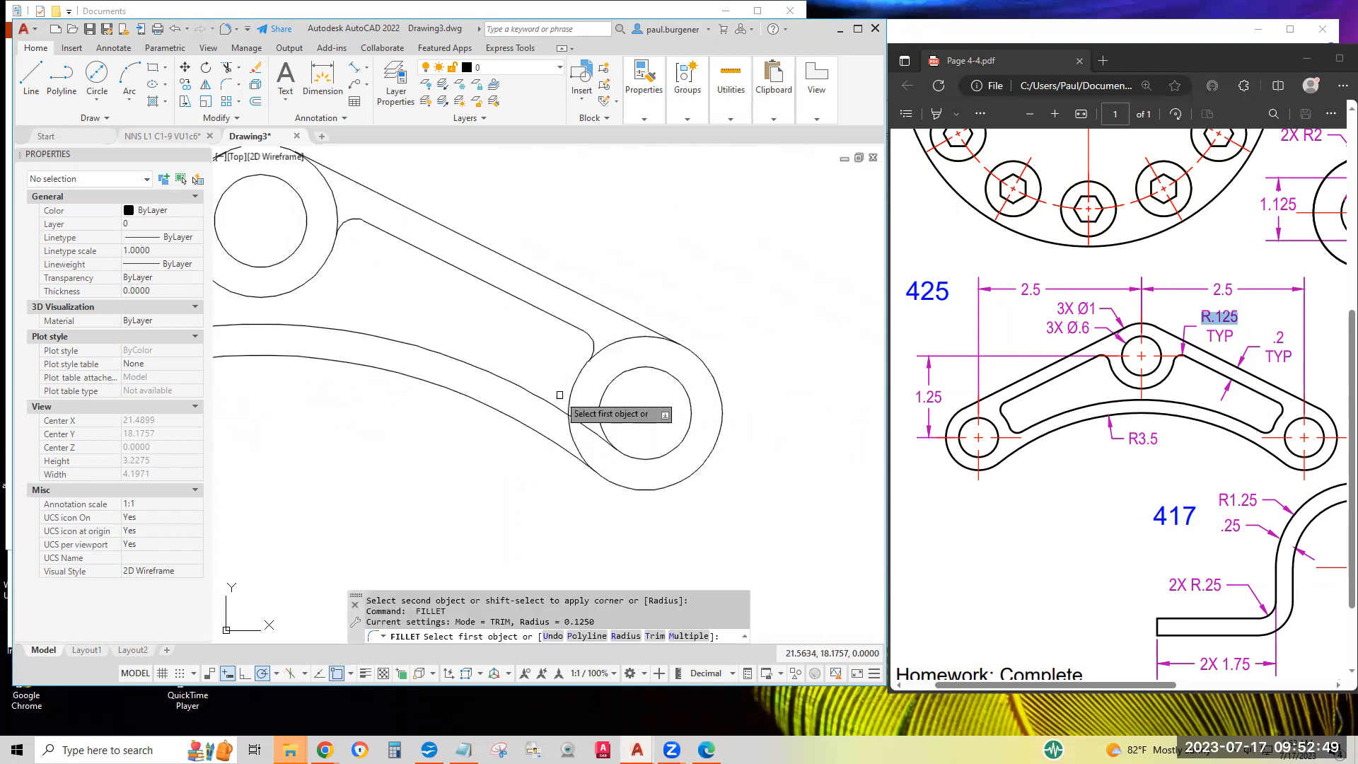
click(569, 398)
click(557, 406)
scroll(643, 464, down, 4)
mouse_move(564, 522)
middle_down()
mouse_move(640, 339)
mouse_move(624, 332)
middle_up()
scroll(621, 314, up, 2)
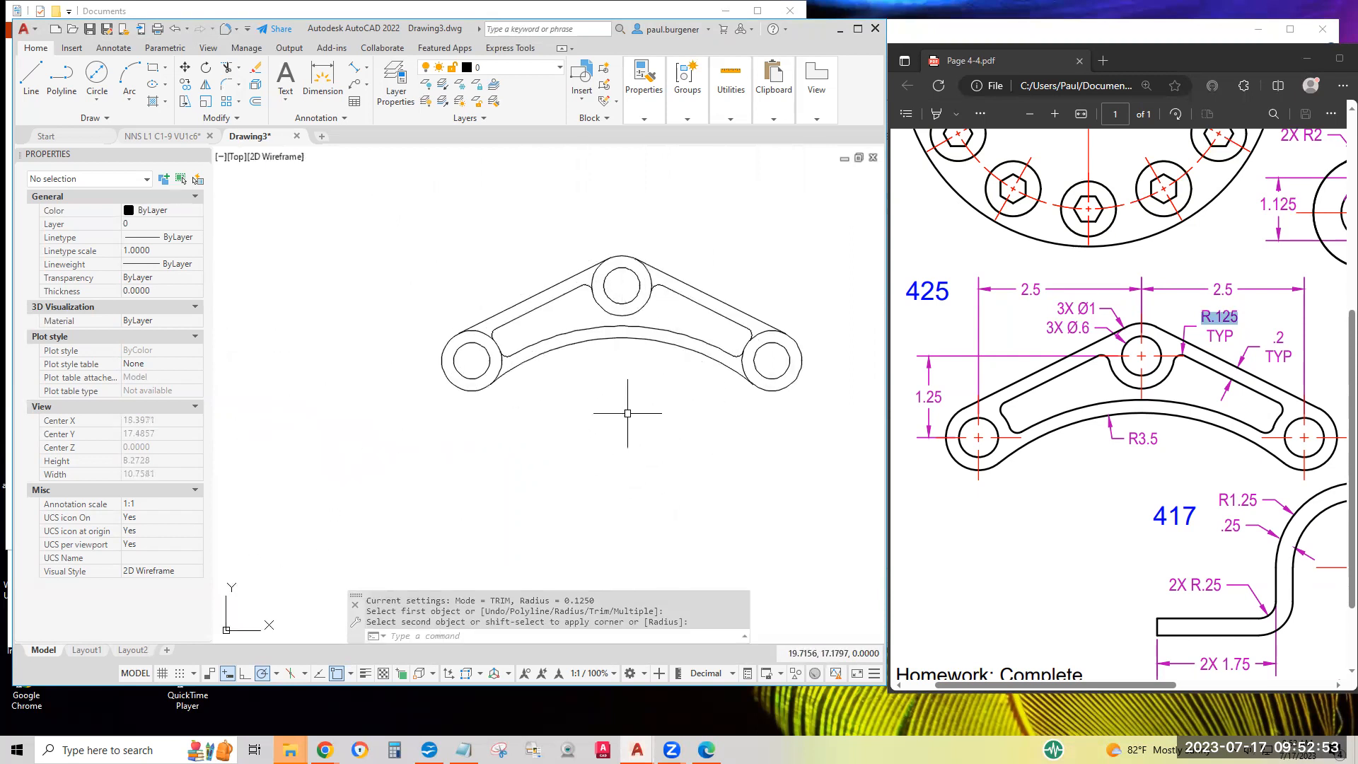
- Trim the leftover segments of the three outer circles between the outer edges and the inner fillets, leaving the bracket's outline and pocket clean
middle_drag(598, 417, 544, 450)
scroll(544, 451, up, 2)
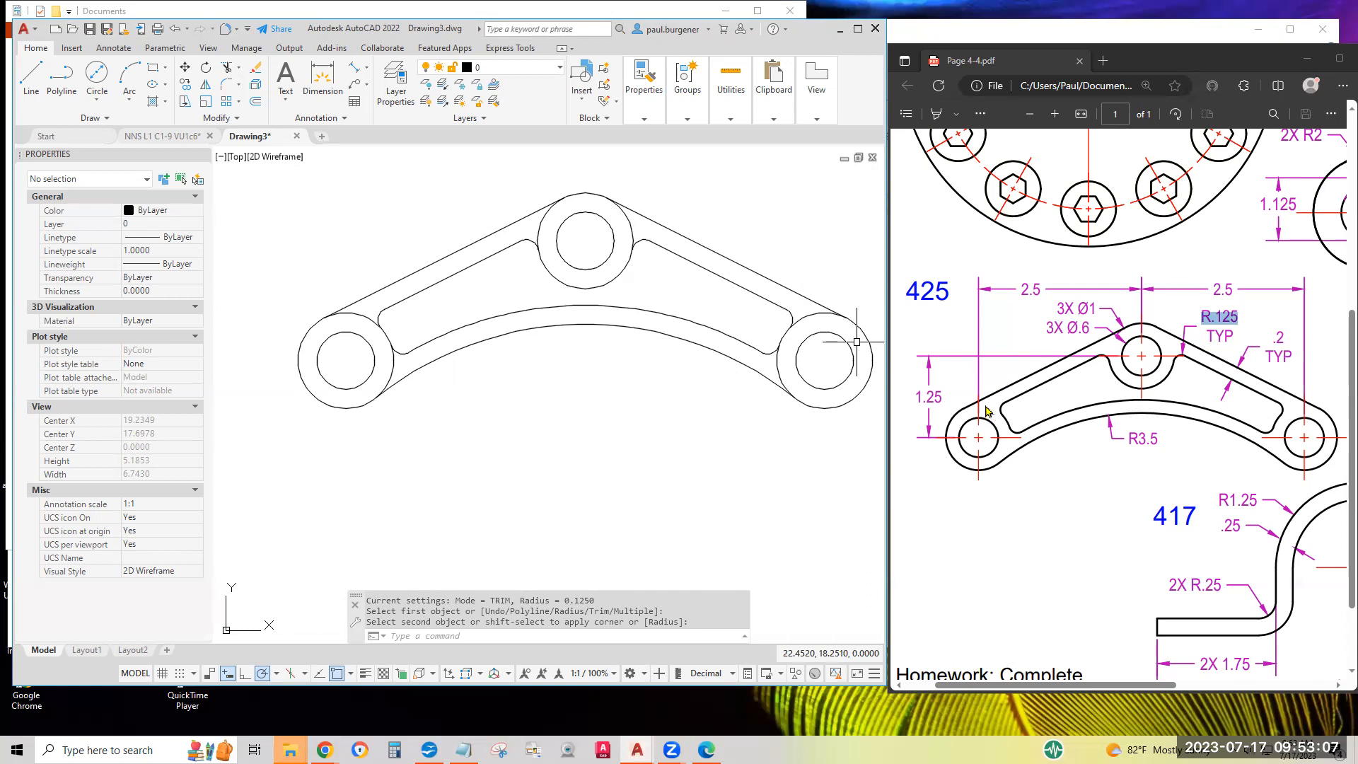
click(227, 69)
click(368, 322)
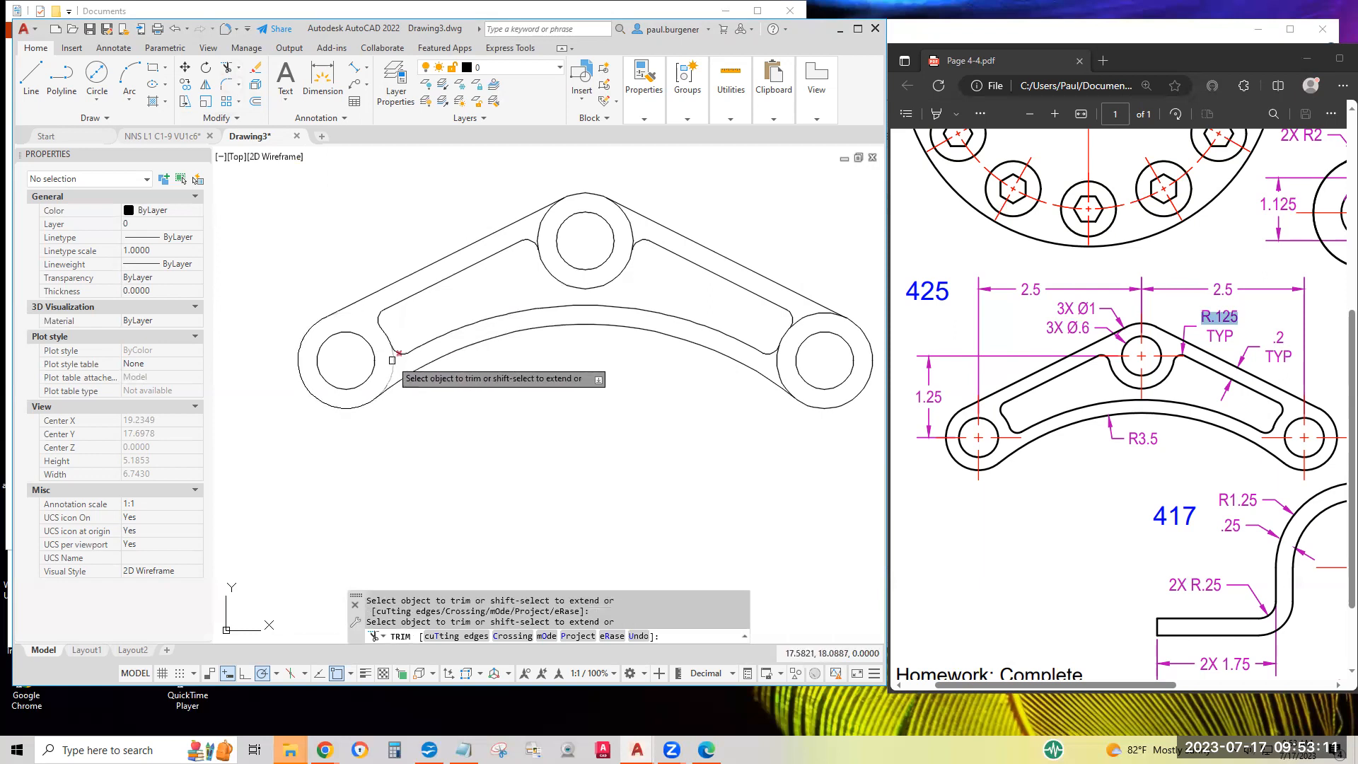
click(394, 366)
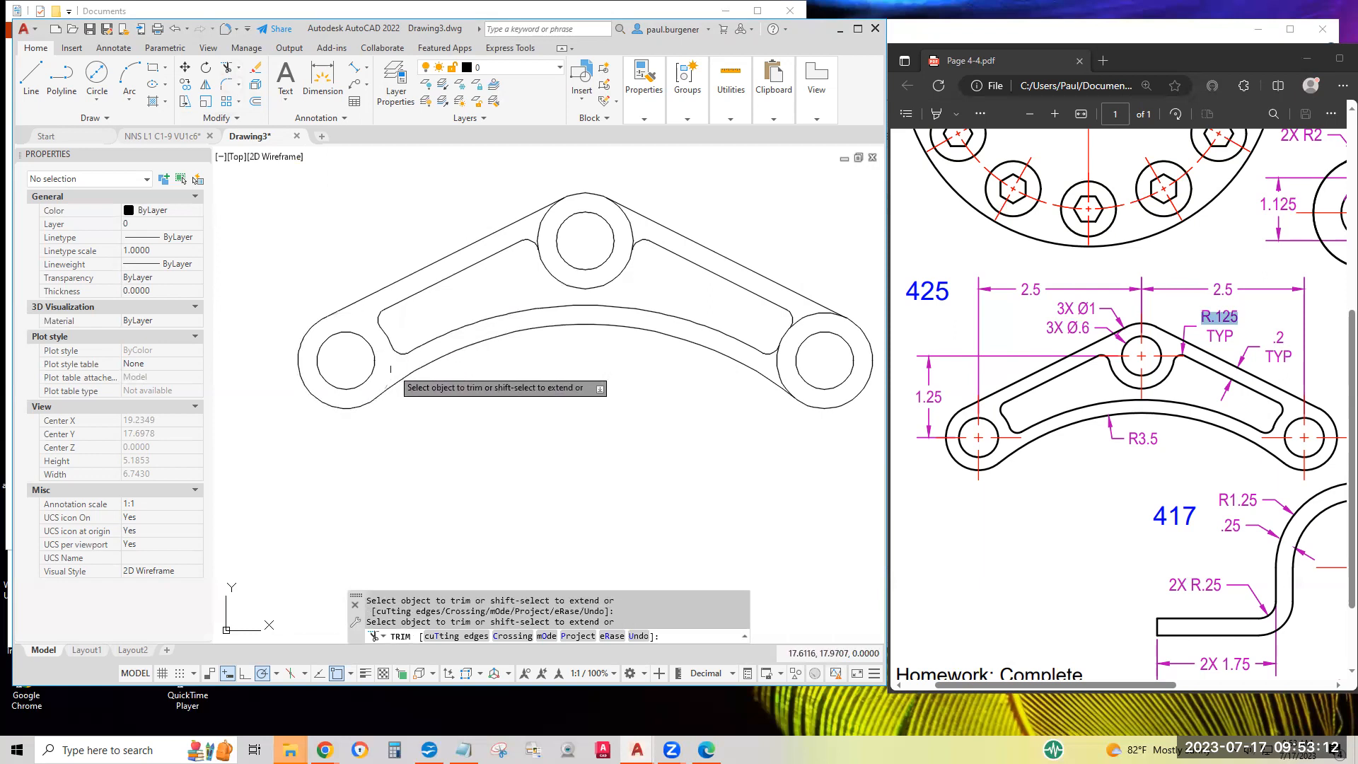
click(542, 222)
click(623, 210)
click(812, 314)
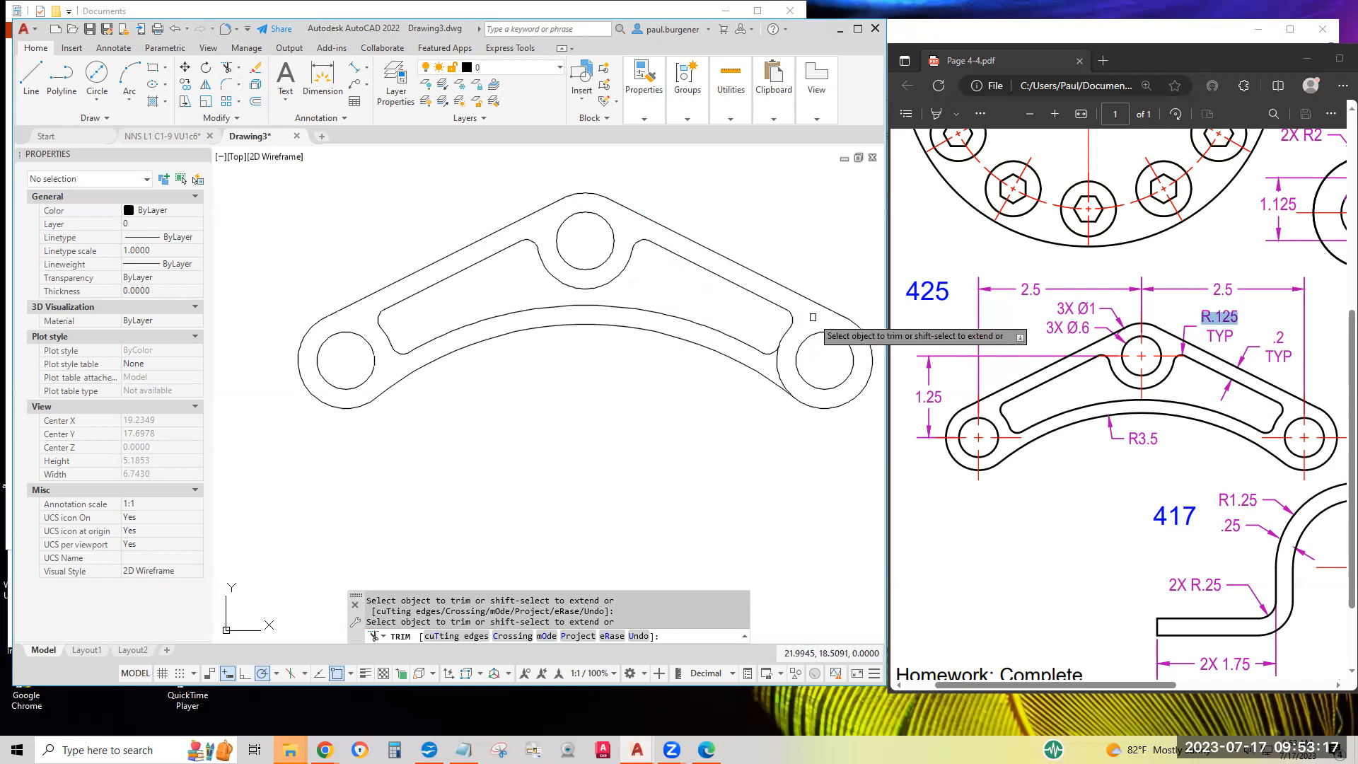
click(781, 369)
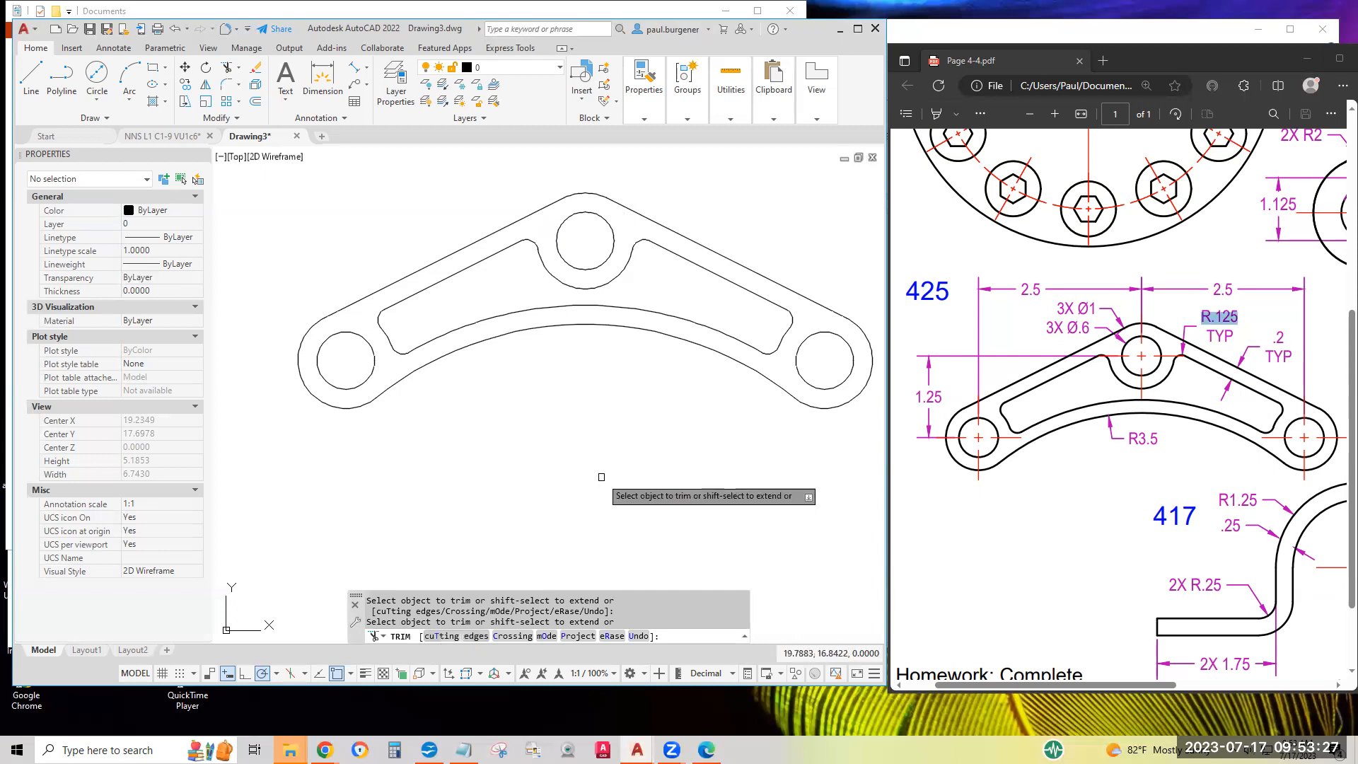
middle_drag(596, 399, 570, 490)
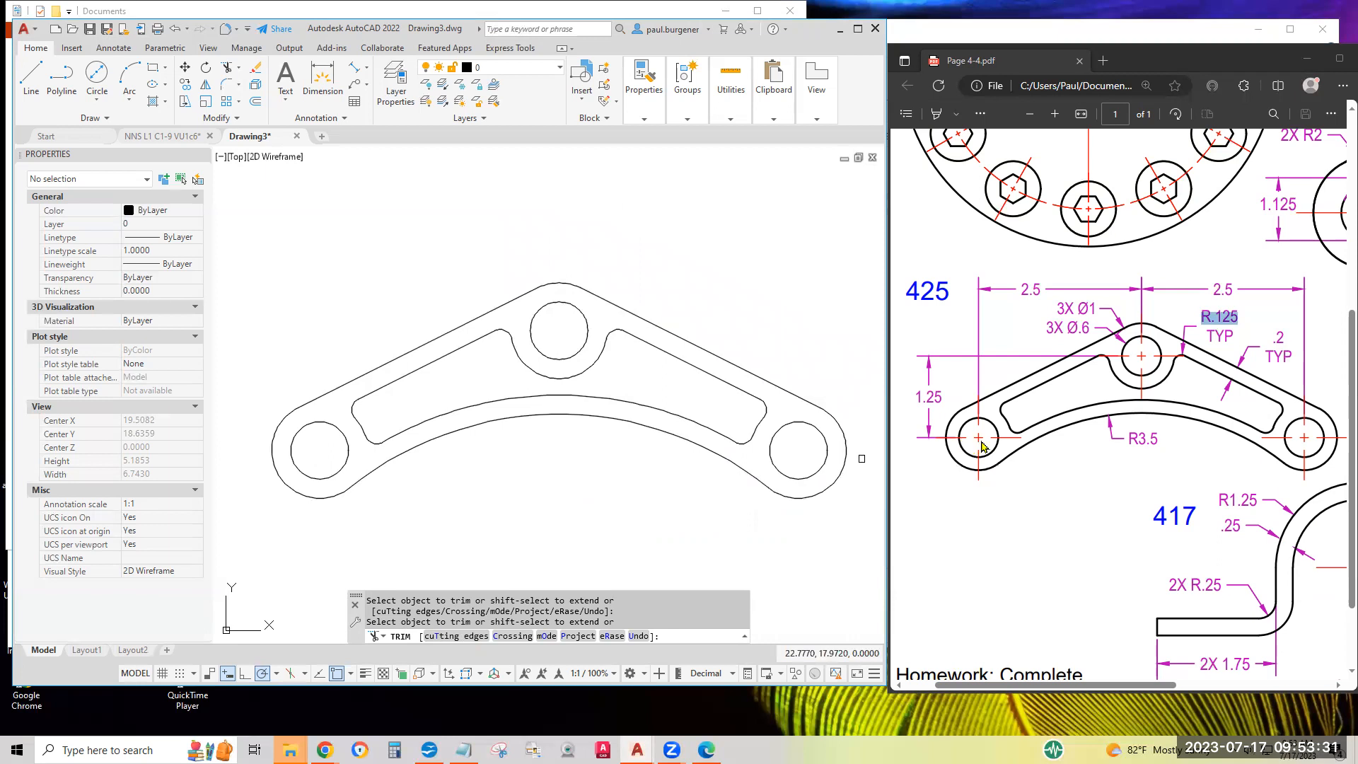